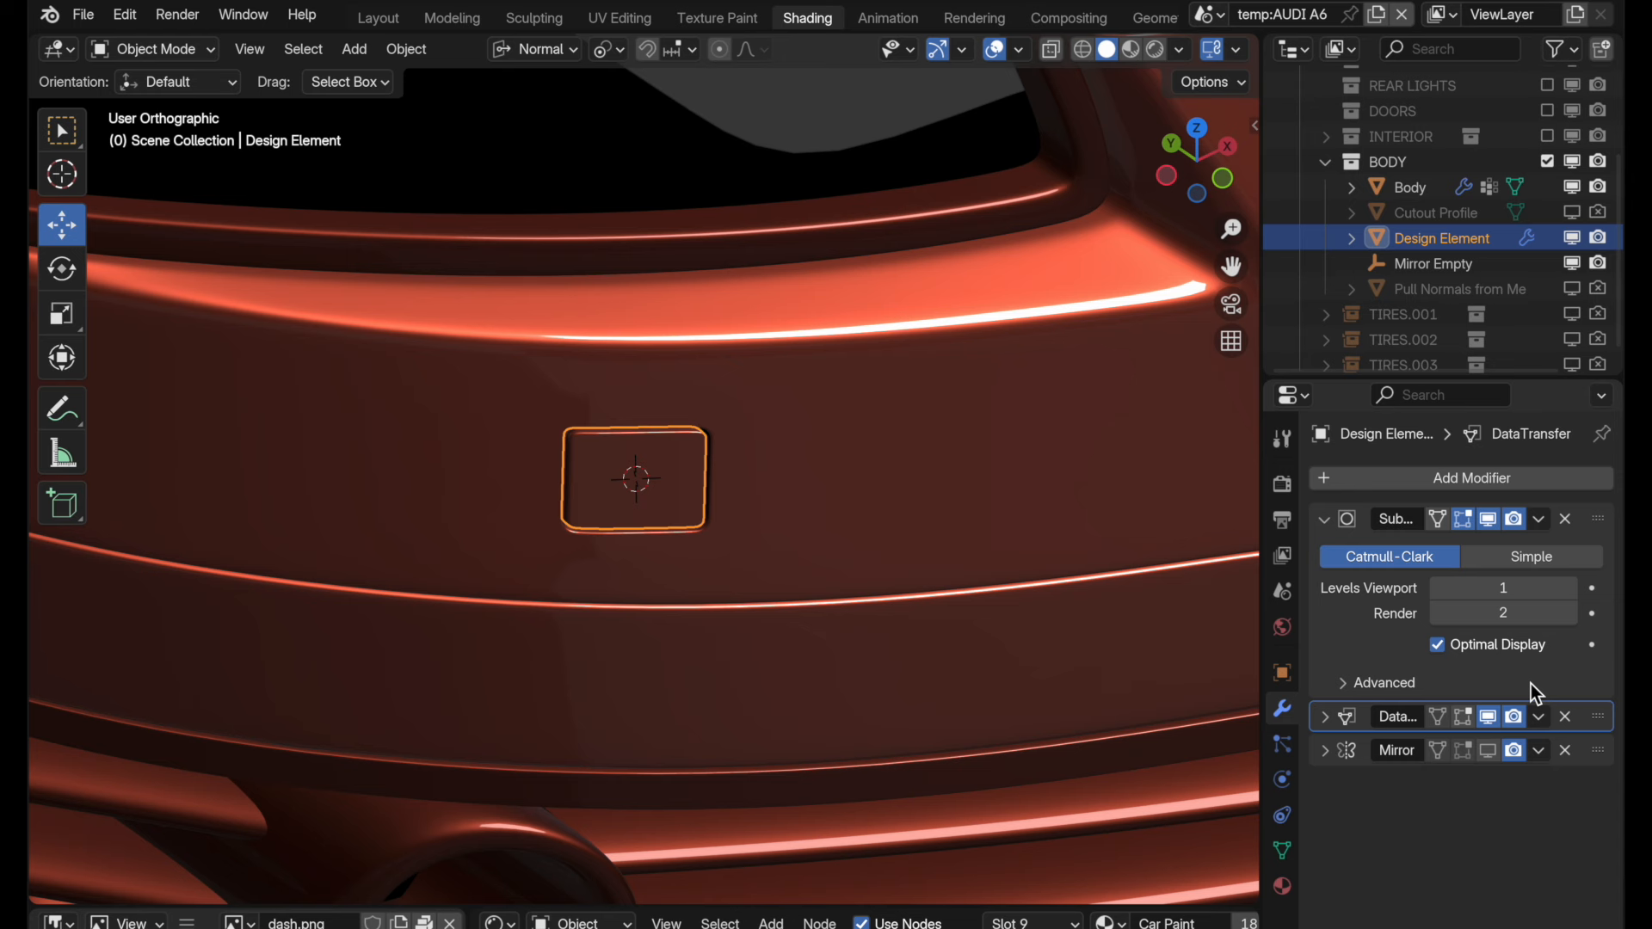
Disable the Design Element's DataTransfer modifier in both the viewport and the render.
left_click(1492, 715)
left_click(1515, 717)
middle_click_drag(795, 469, 757, 463)
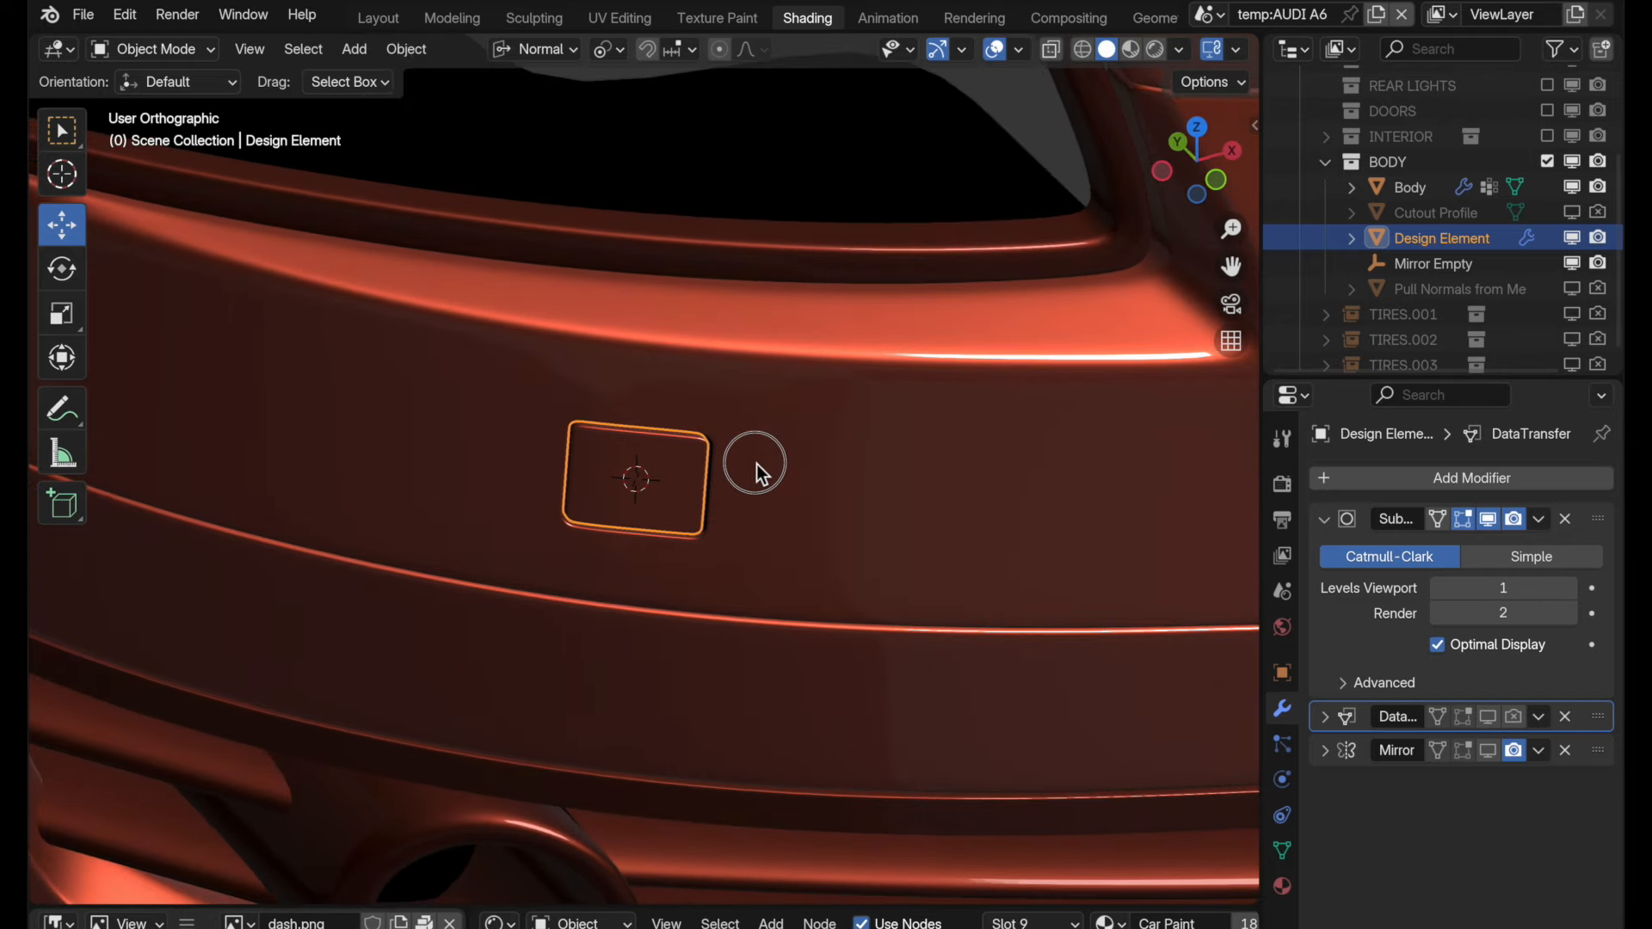
Display the scene in wireframe and turn off Optimal Display in the Body's Subdivision modifier.
left_click(1083, 49)
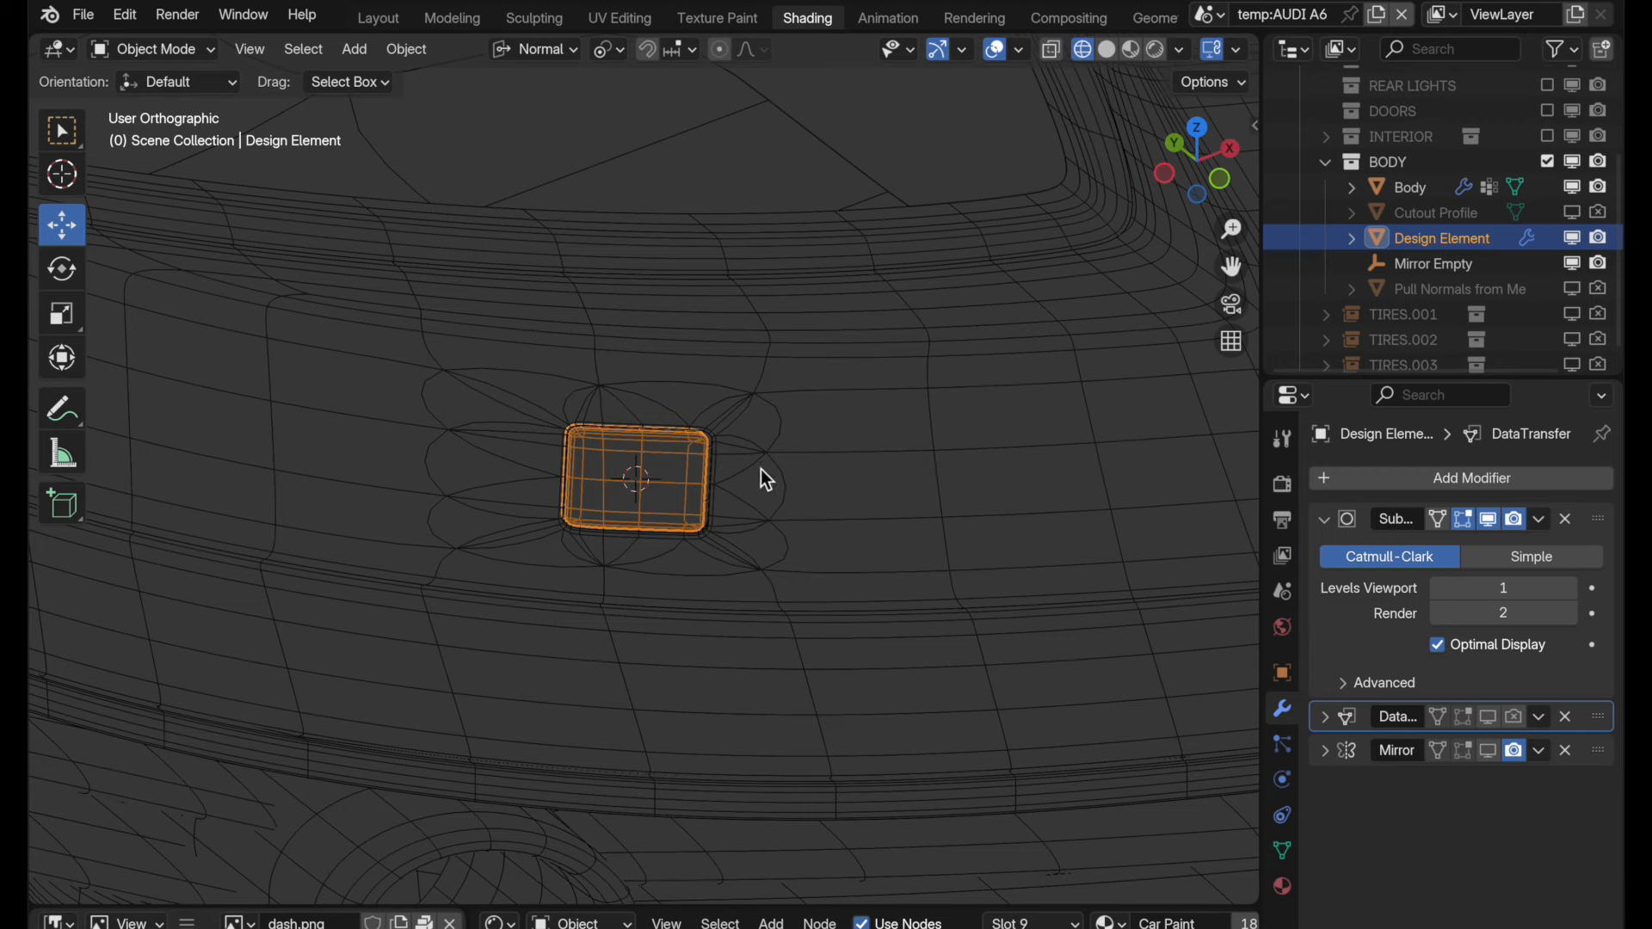
left_click(730, 432)
middle_click_drag(730, 432, 807, 385)
left_click(1325, 519)
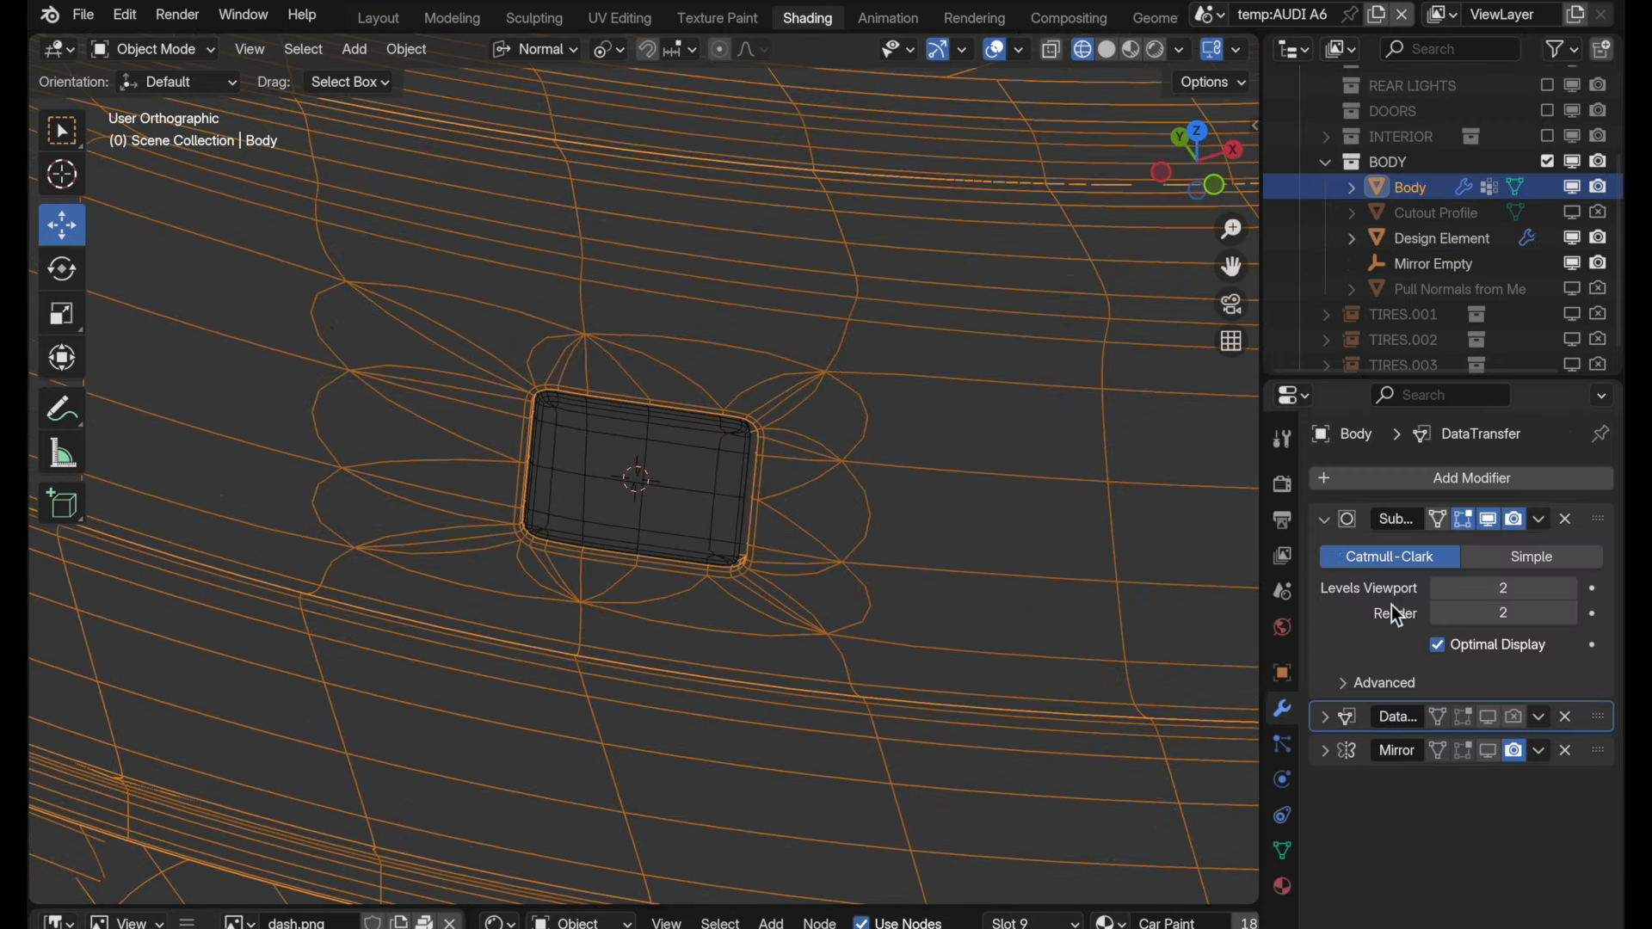
left_click(1468, 648)
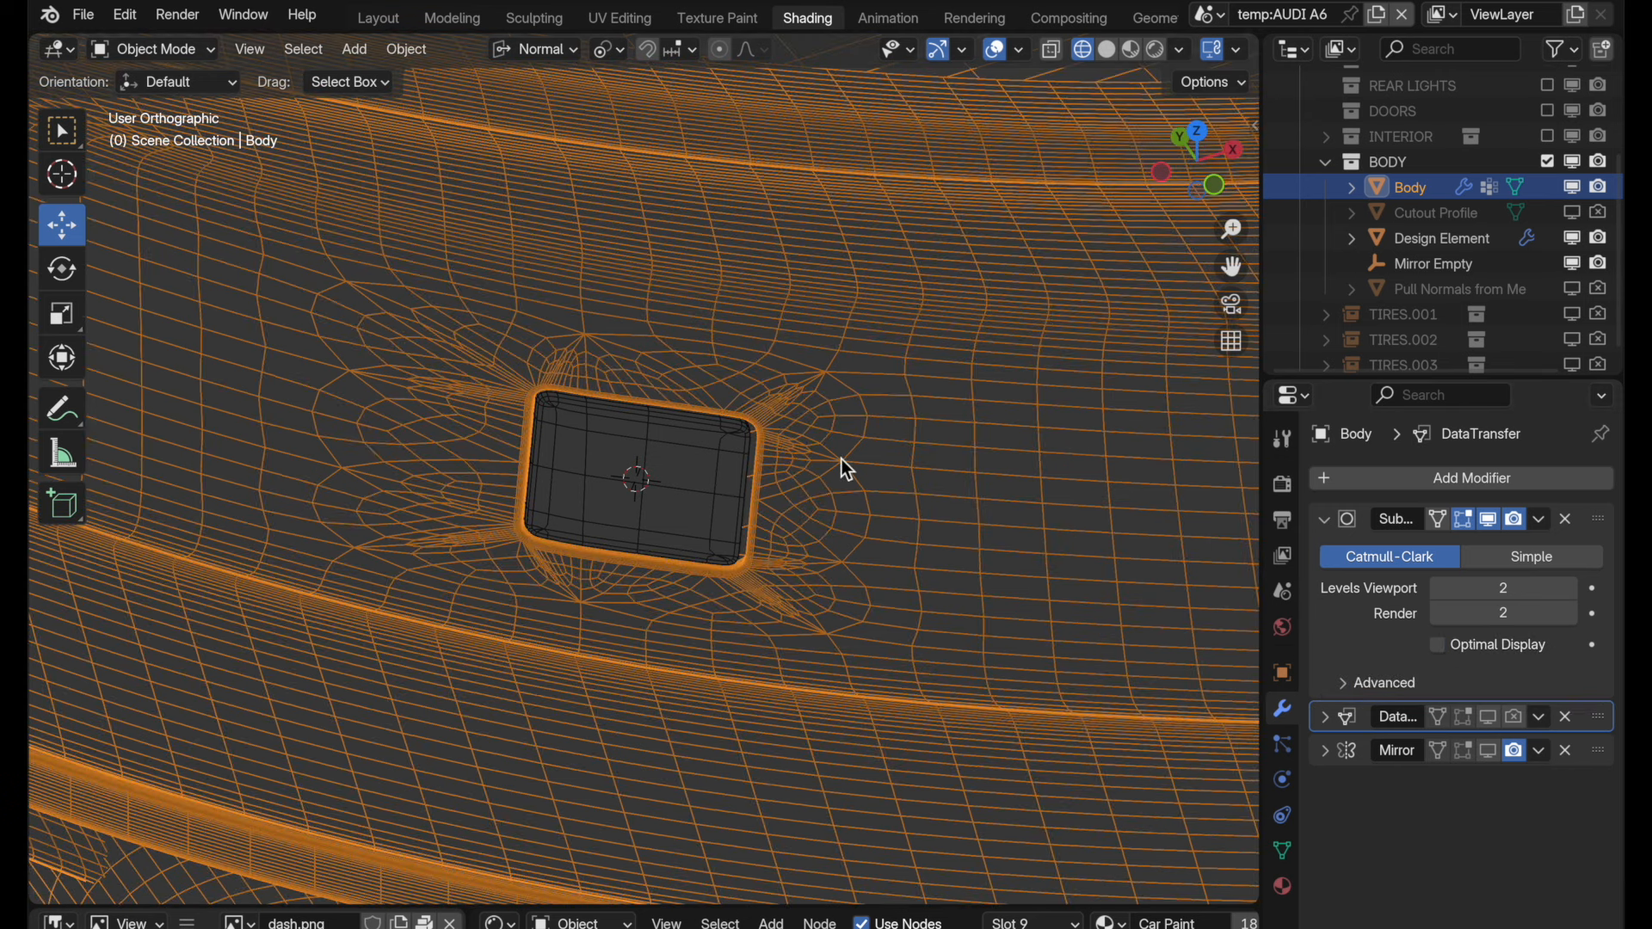
middle_click_drag(841, 459, 749, 442)
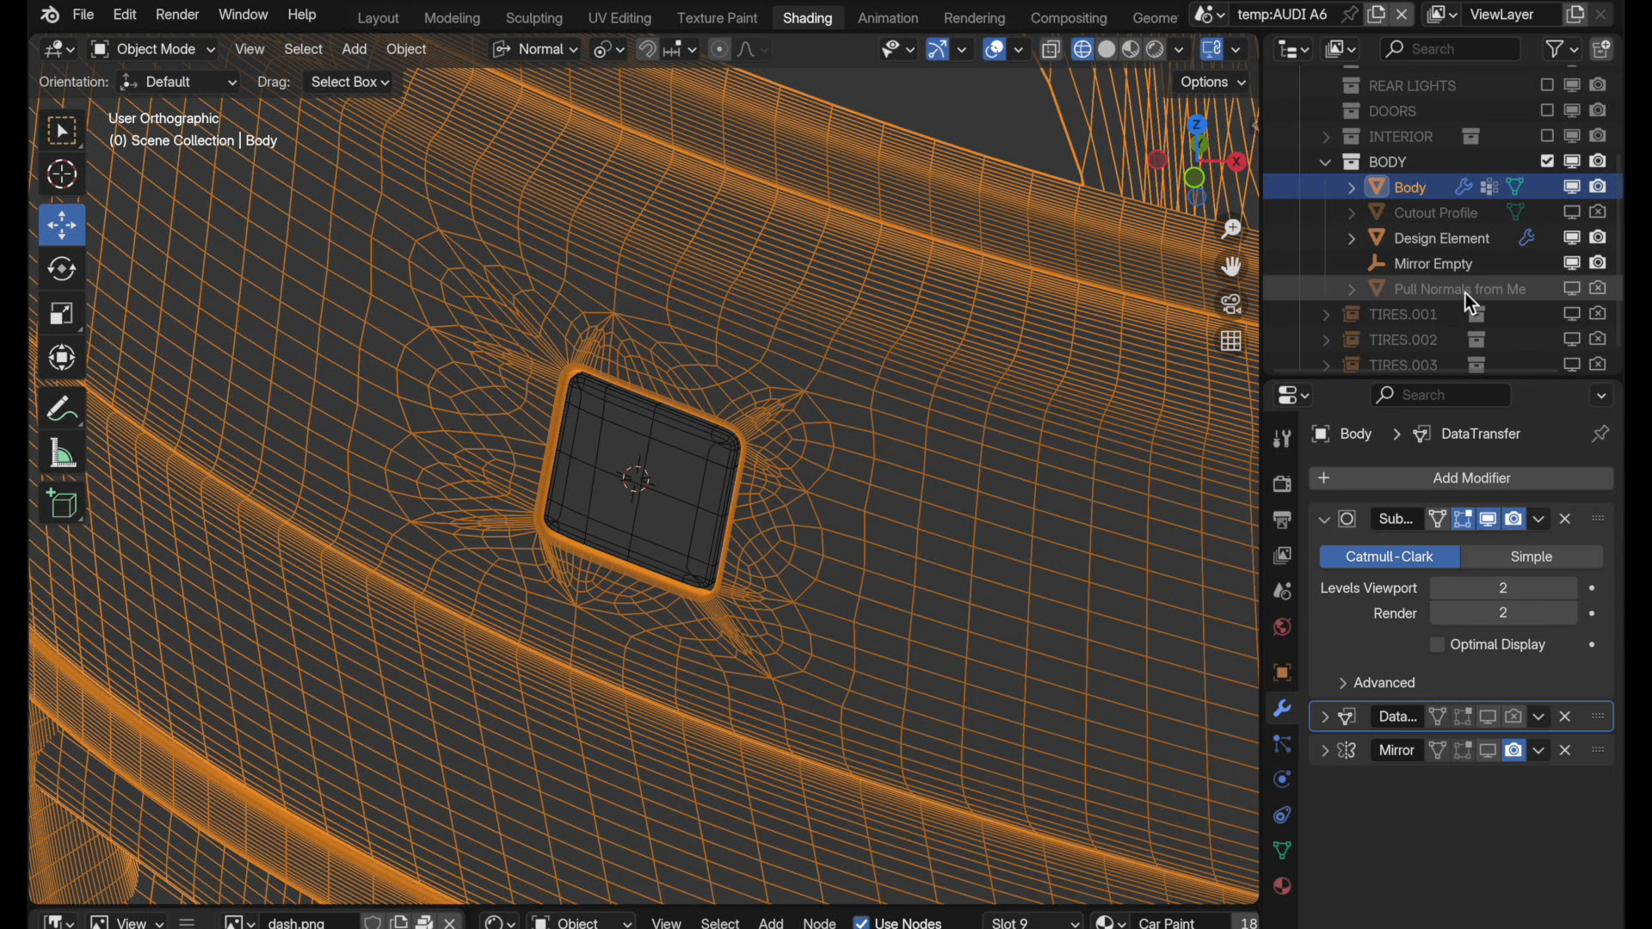
Add a Shrinkwrap modifier to the Body and place it directly after the Subdivision modifier.
left_click(1425, 487)
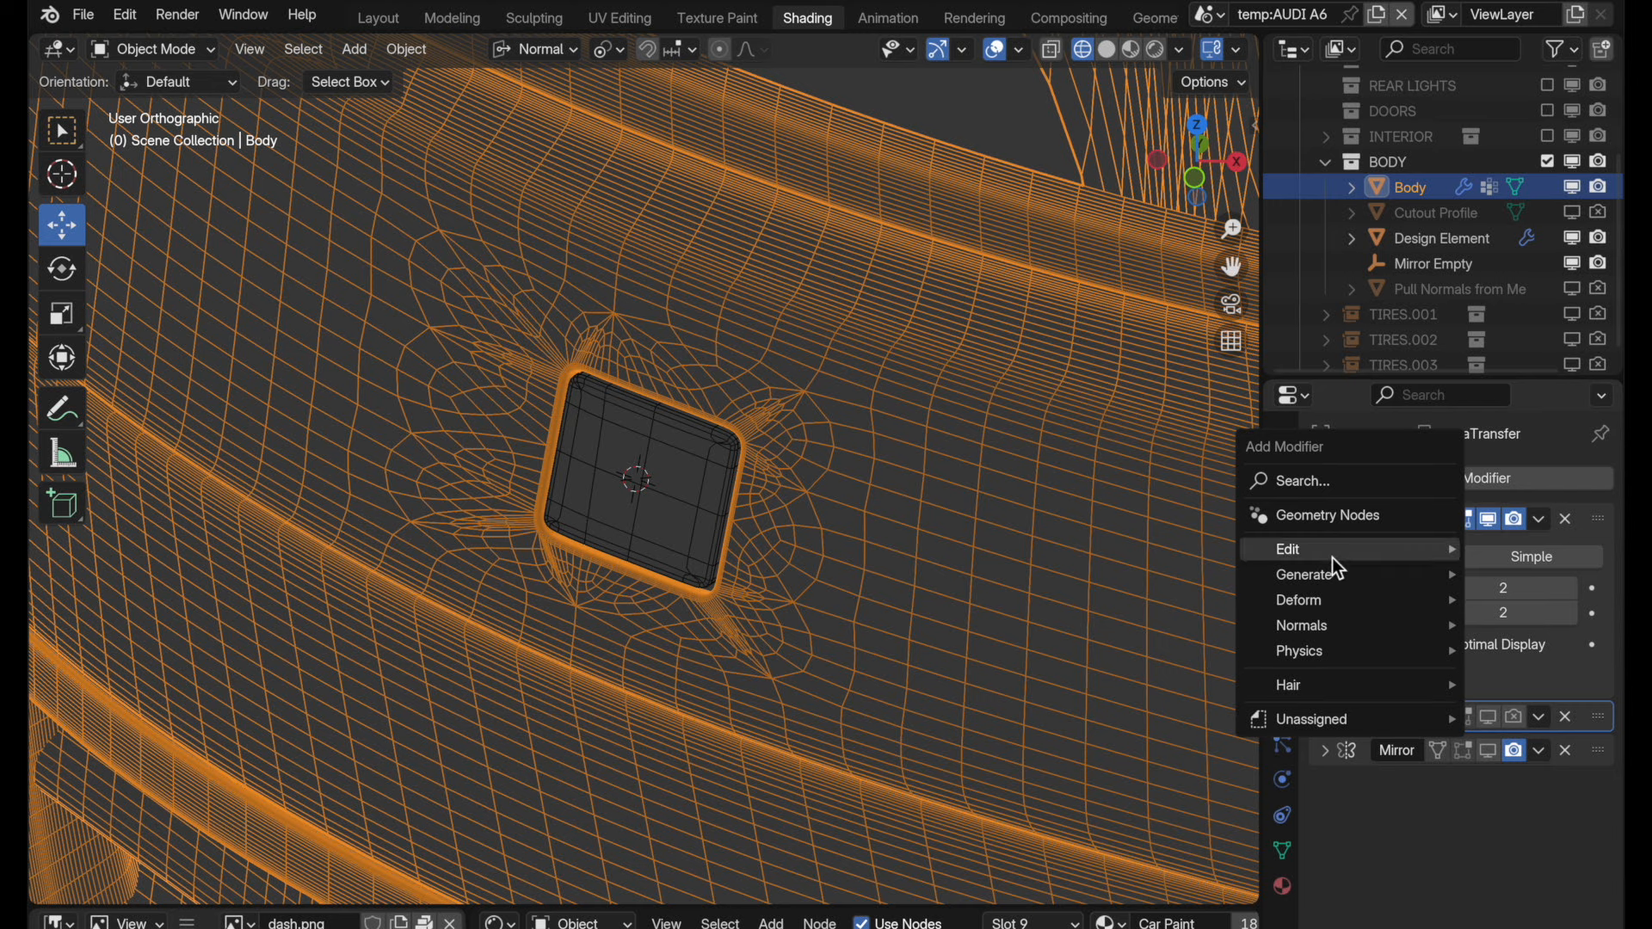
mouse_move(1330, 600)
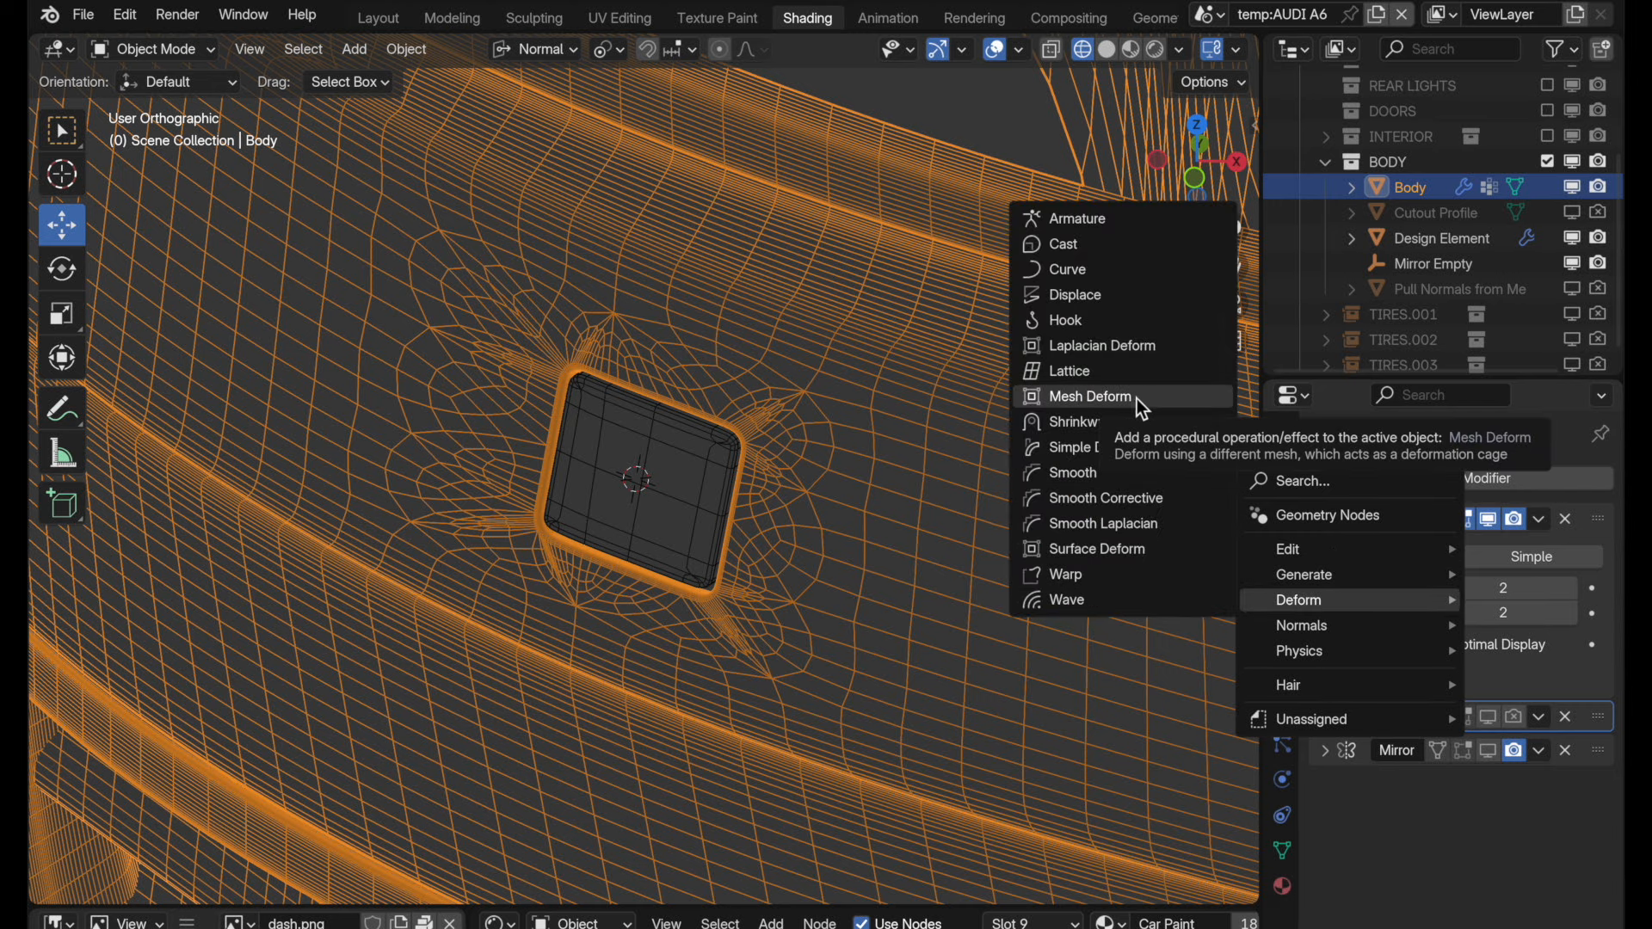
left_click(1138, 425)
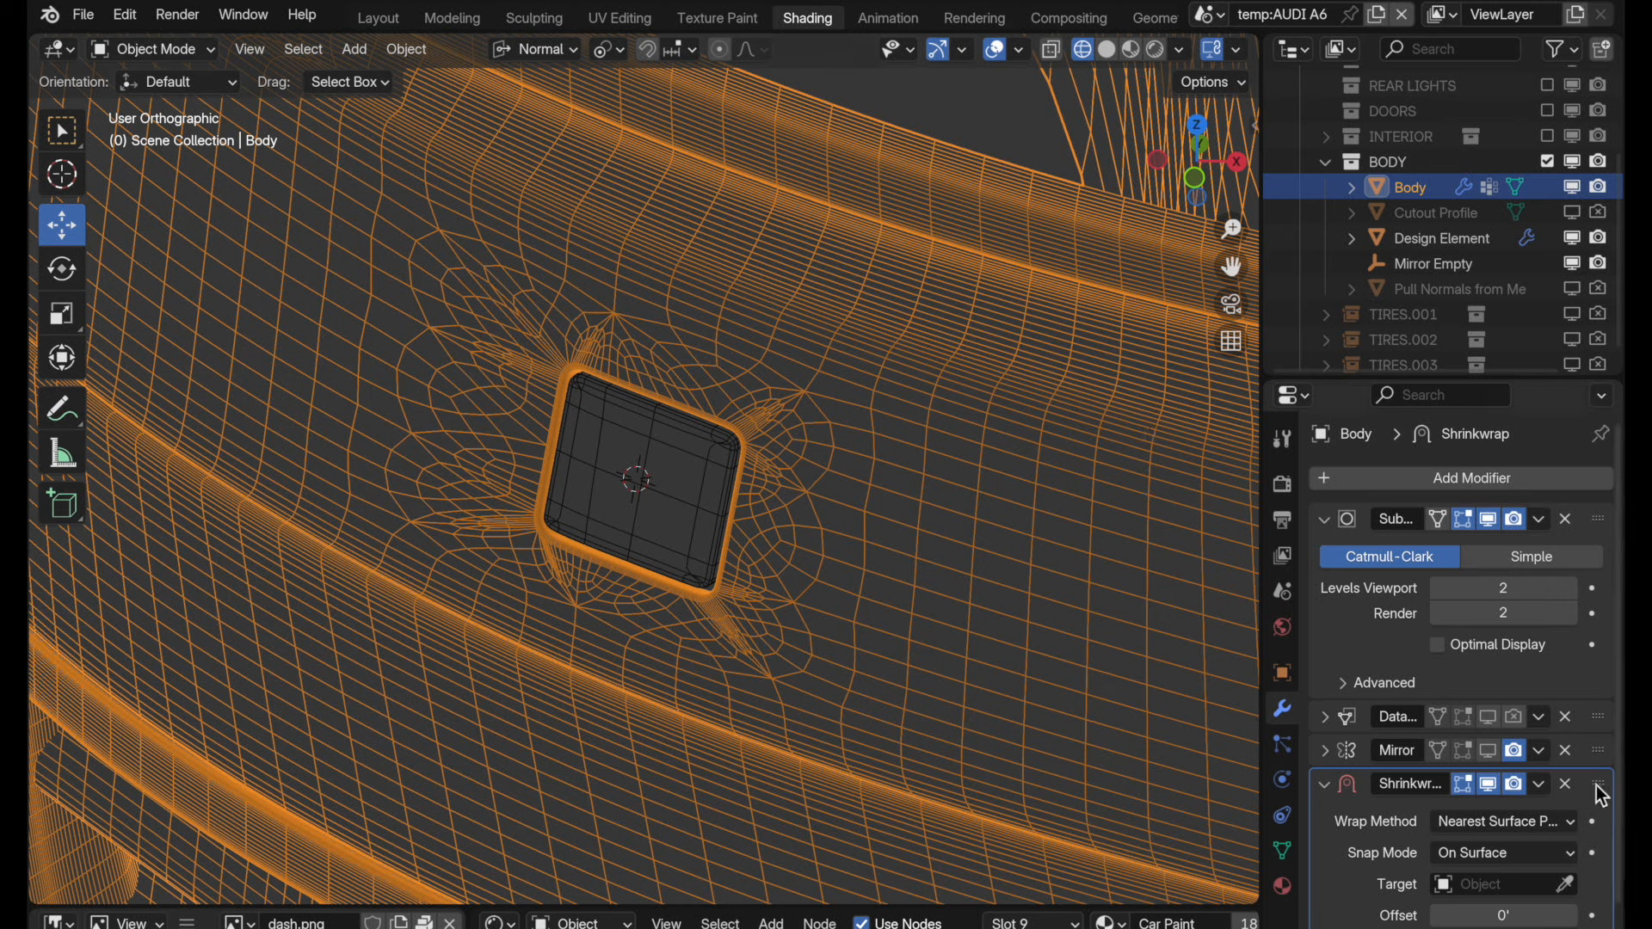
left_click_drag(1599, 788, 1596, 714)
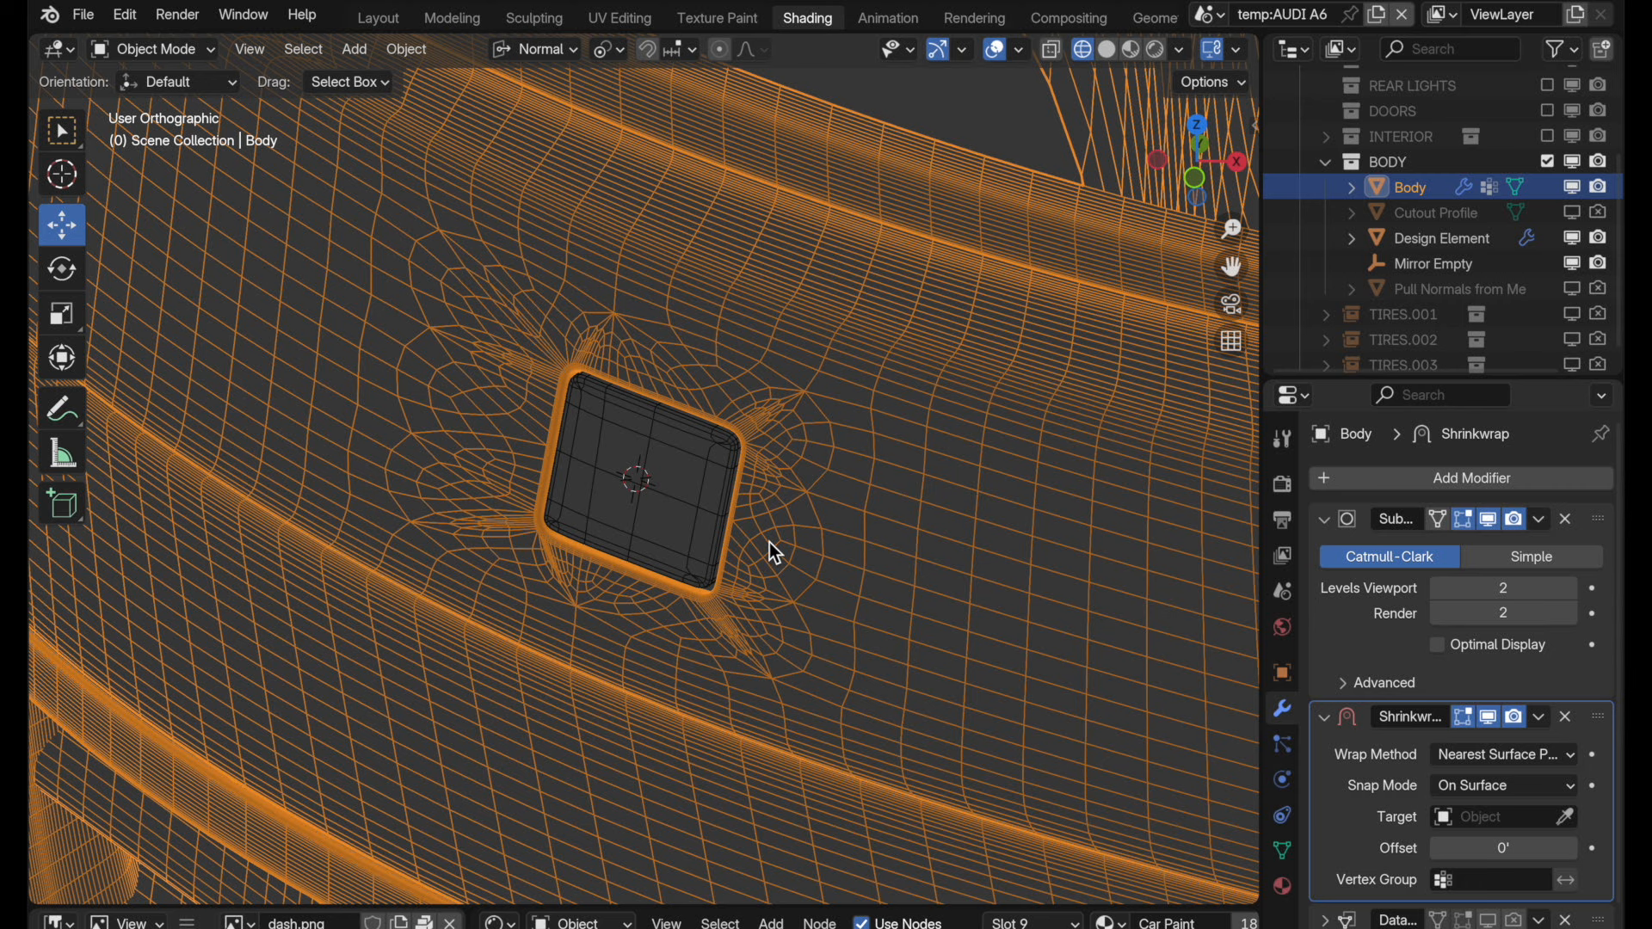
Limit the Body's Shrinkwrap to the Blend Verts vertex group and set its target to Pull Normals from Me.
left_click(1455, 880)
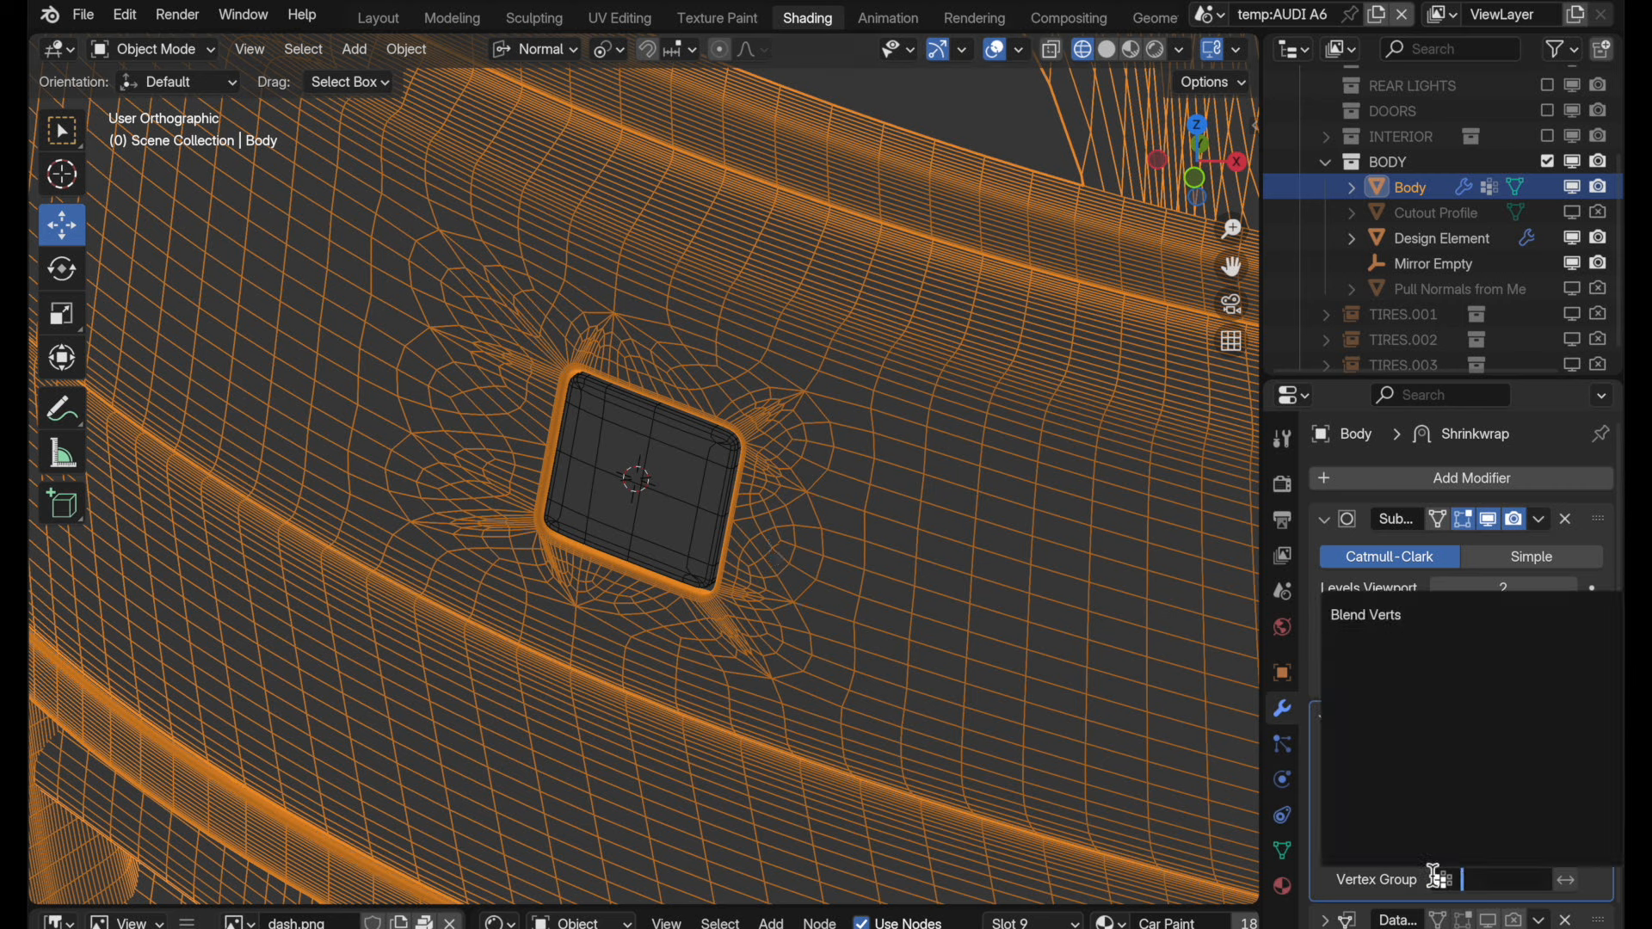
left_click(1377, 616)
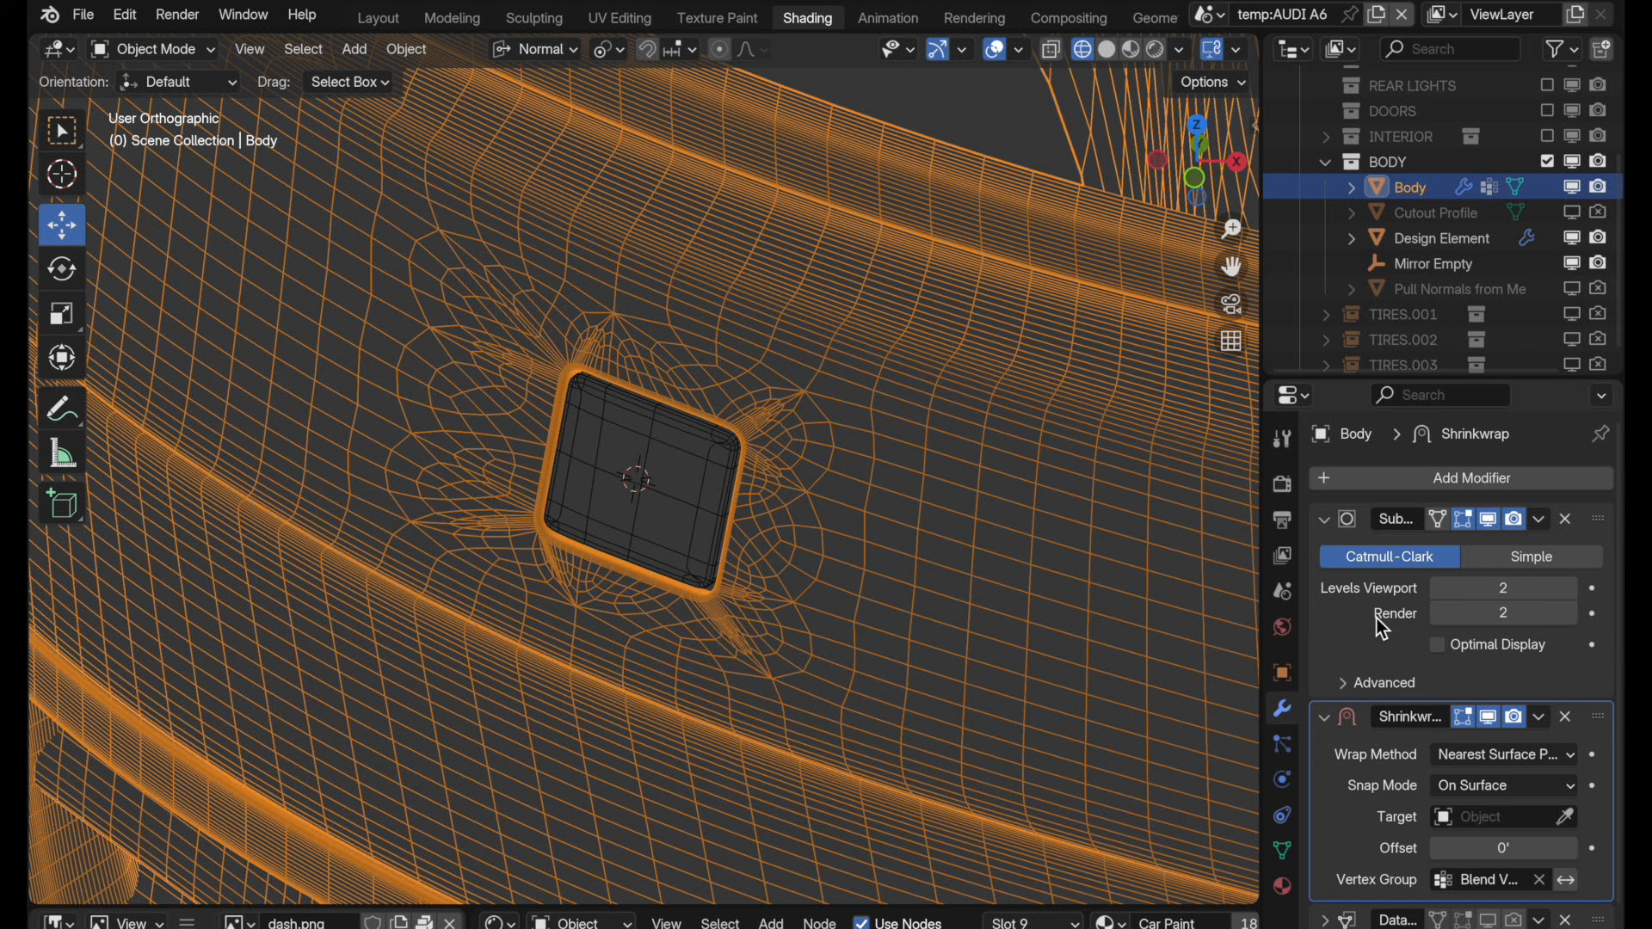
left_click(1565, 816)
left_click(1441, 297)
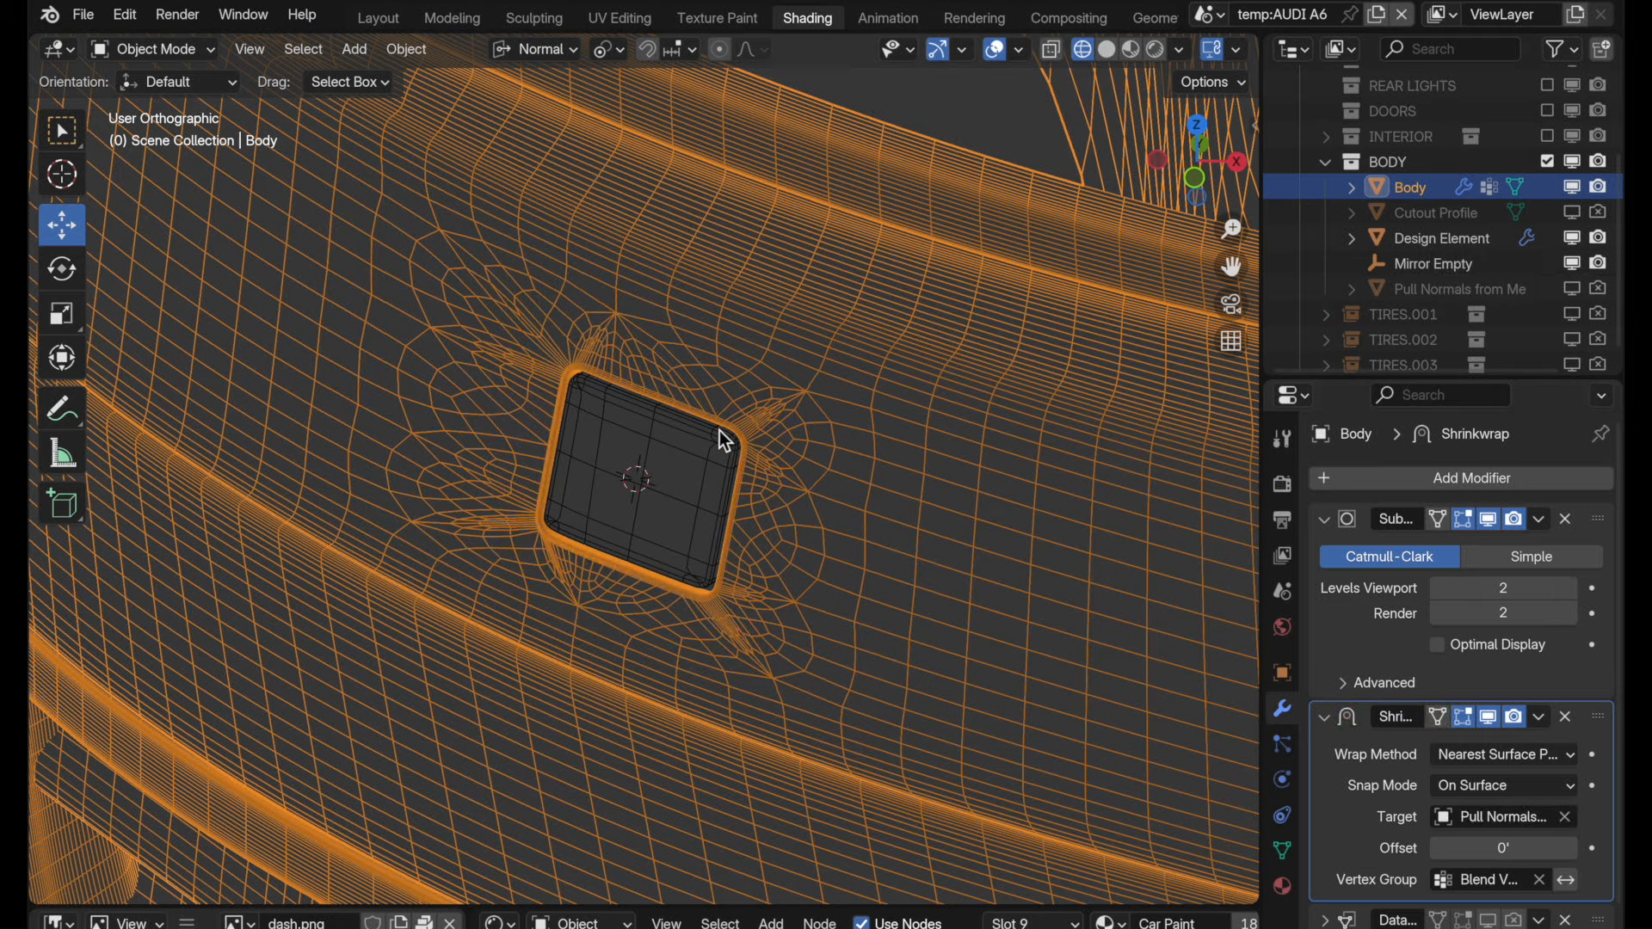
In Edit Mode, select the Body's inner edge loop around the recess and assign it to the Blend Verts vertex group with weight 1.000.
scroll(619, 418, "up", 4)
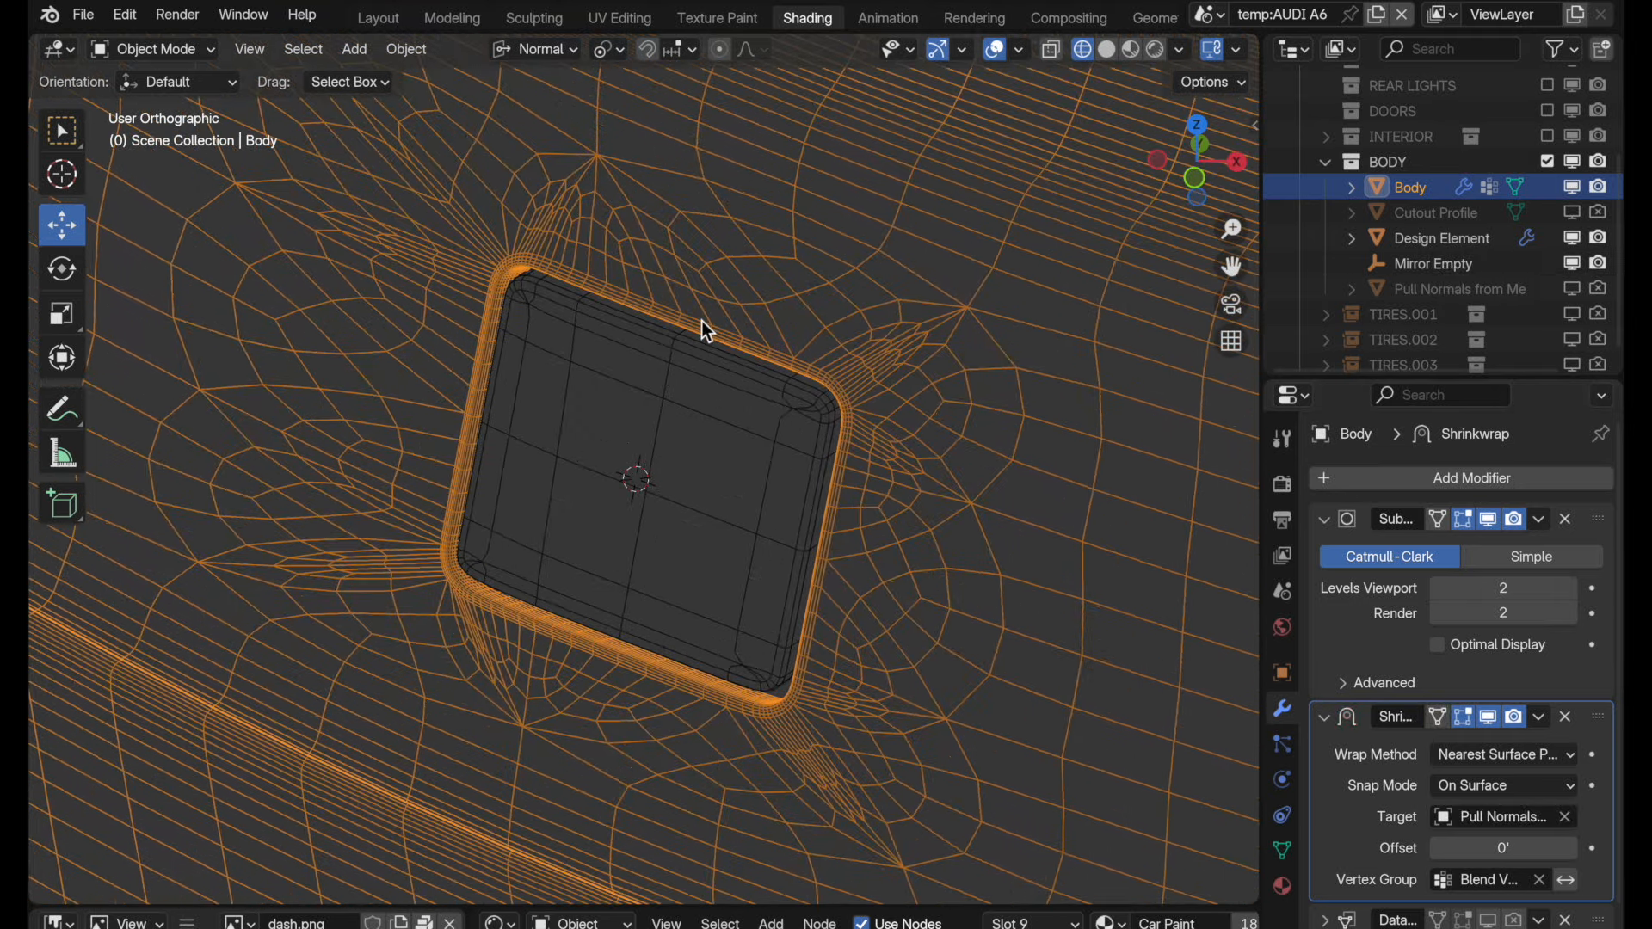
scroll(628, 435, "down", 1)
middle_click_drag(627, 437, 766, 560)
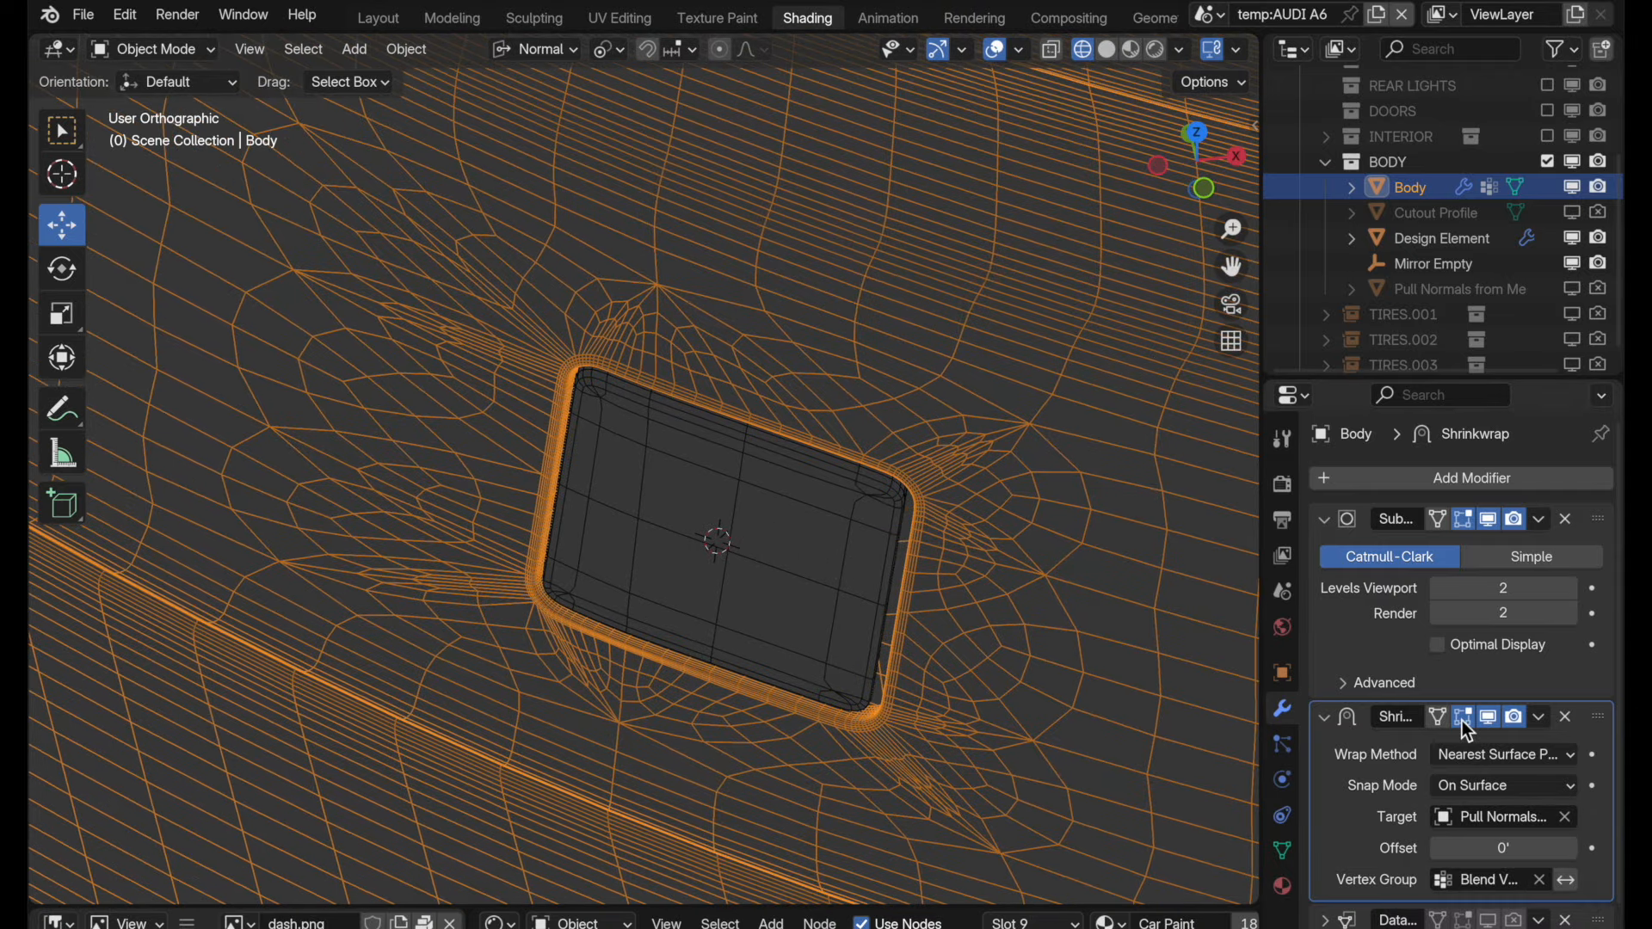
mouse_move(1463, 721)
left_mouse_down()
mouse_move(1515, 720)
mouse_move(1457, 732)
left_mouse_up()
middle_click_drag(961, 633, 919, 618)
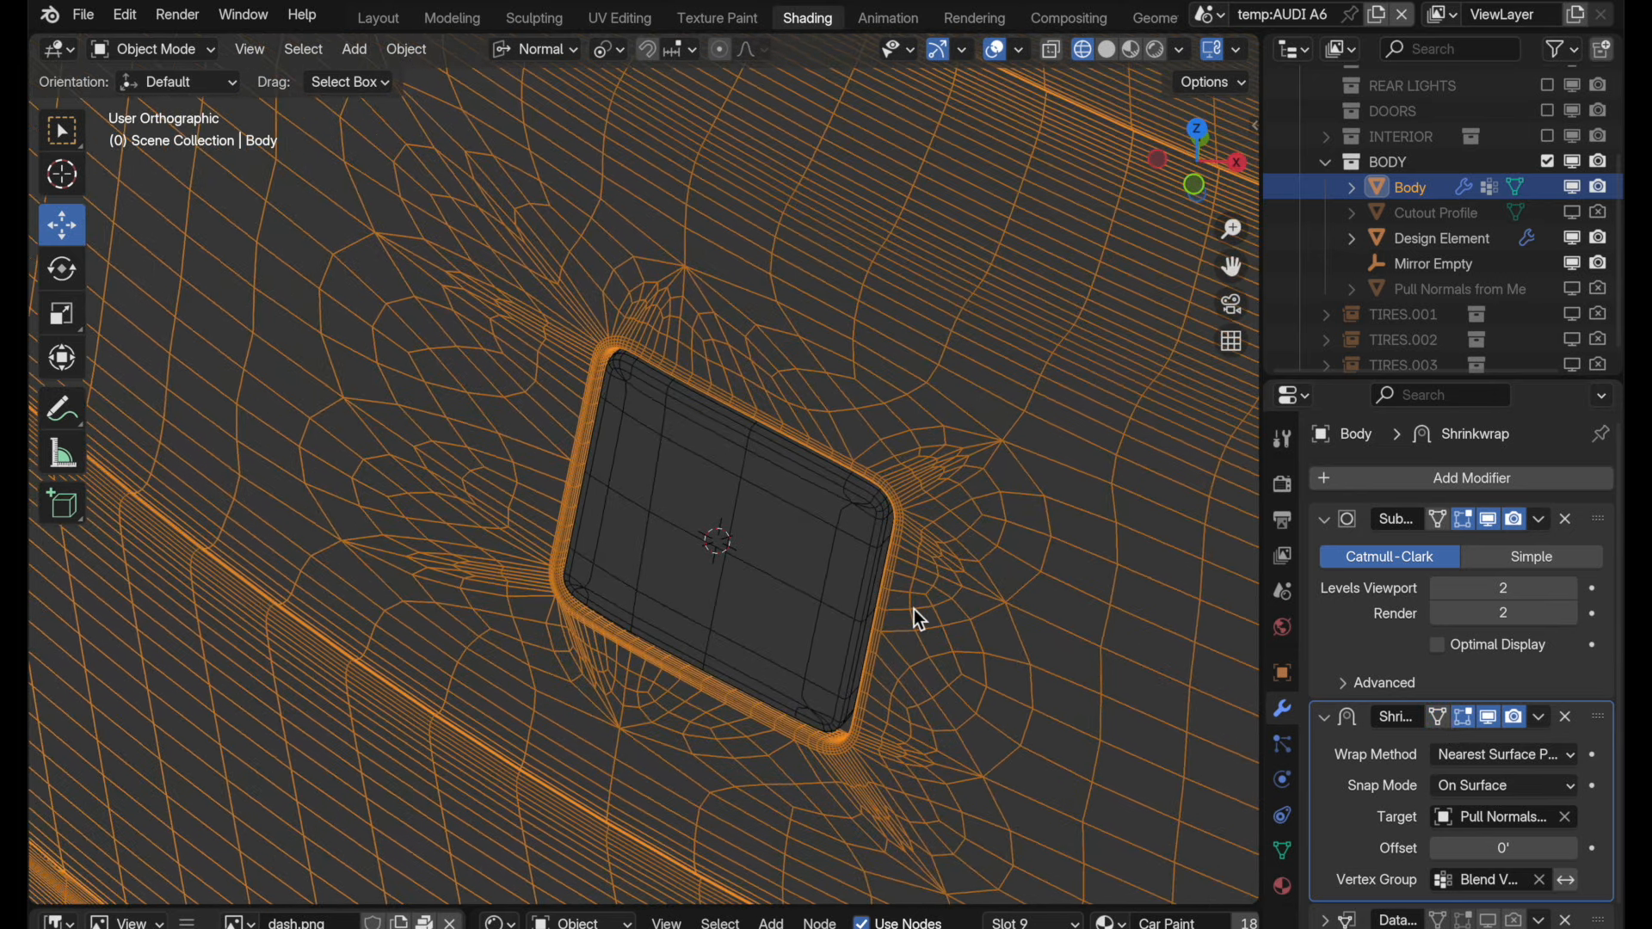
key("Tab")
key("c")
scroll(863, 509, "up", 2)
scroll(863, 509, "up", 2)
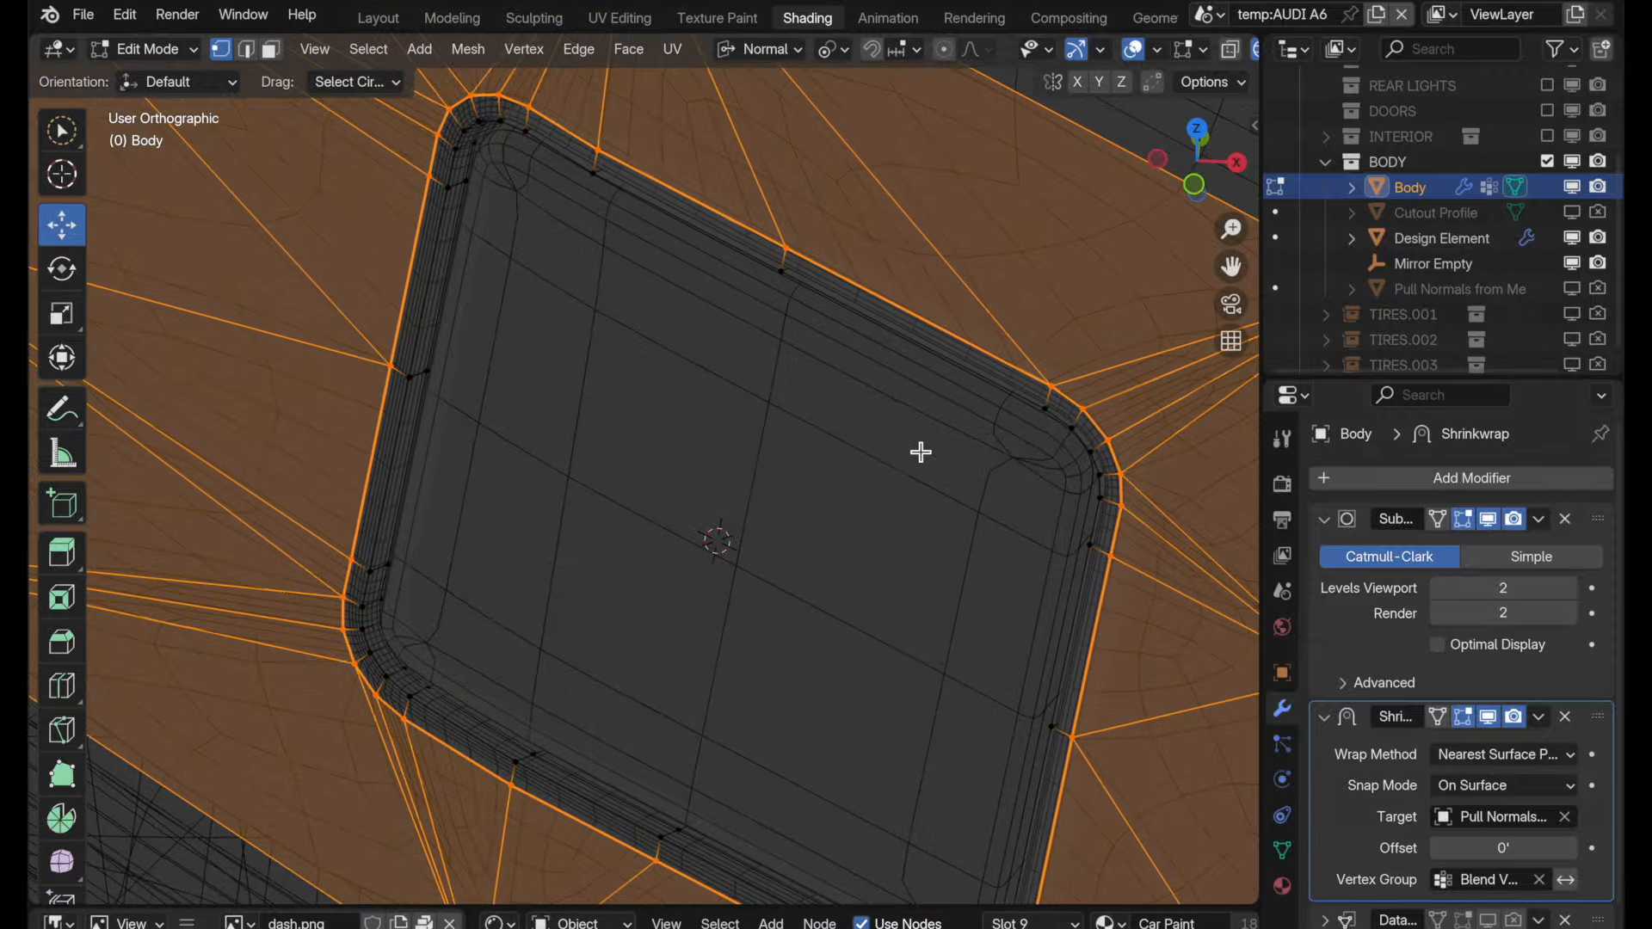
middle_click_drag(966, 619, 915, 668, "shift")
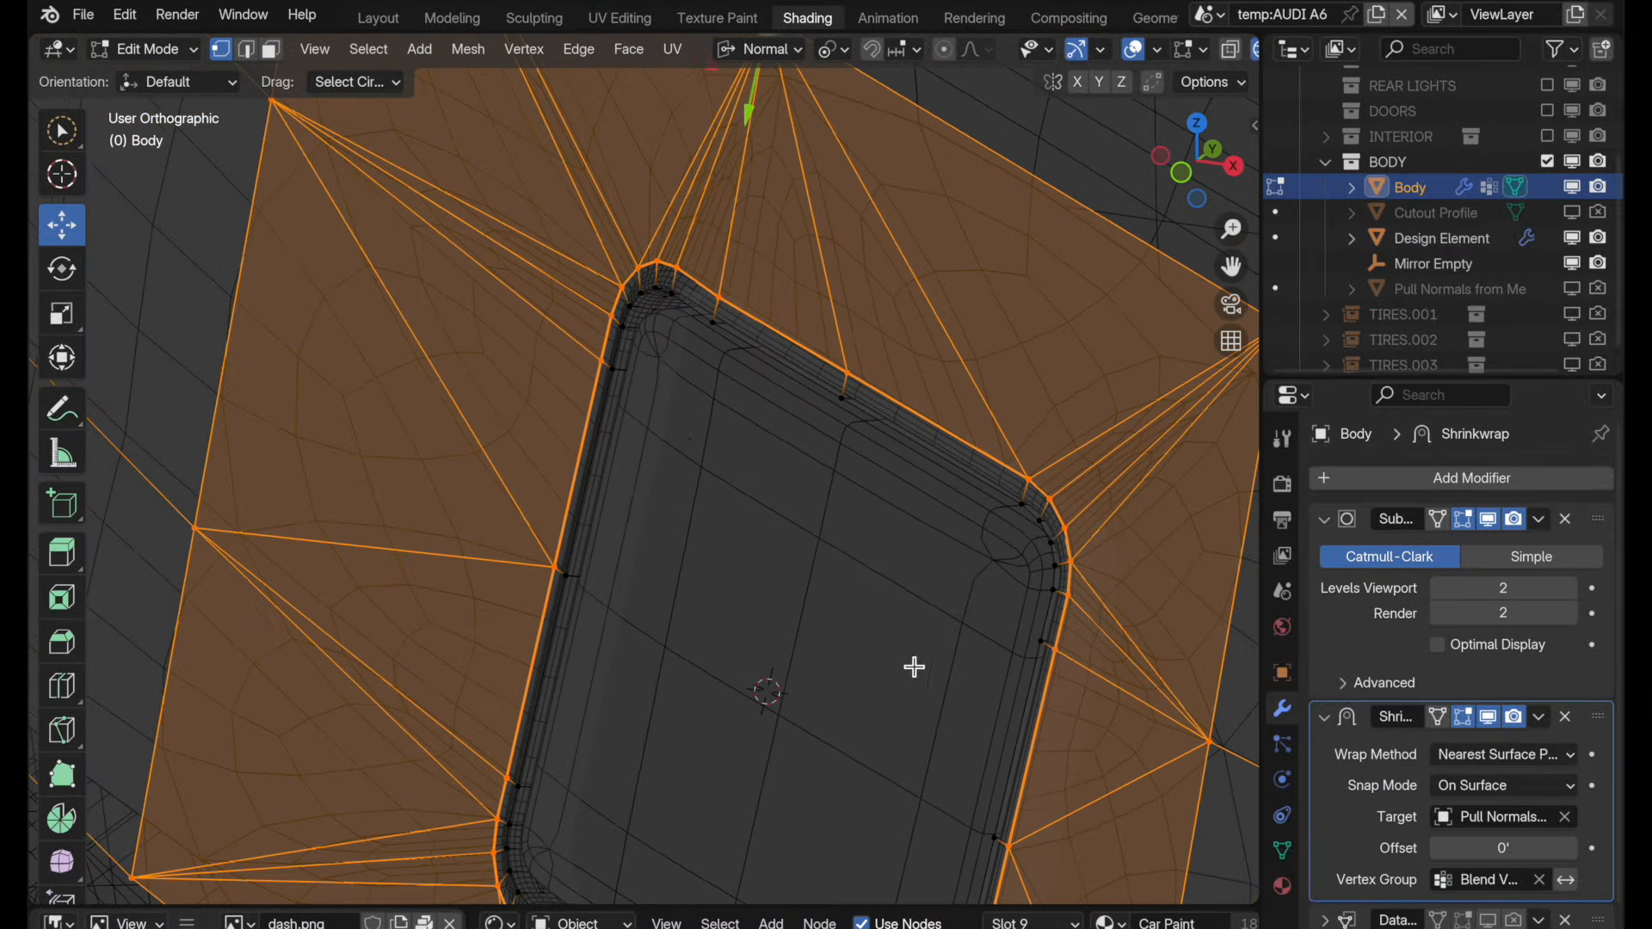
scroll(689, 281, "up", 2)
middle_click_drag(690, 284, 764, 555, "shift")
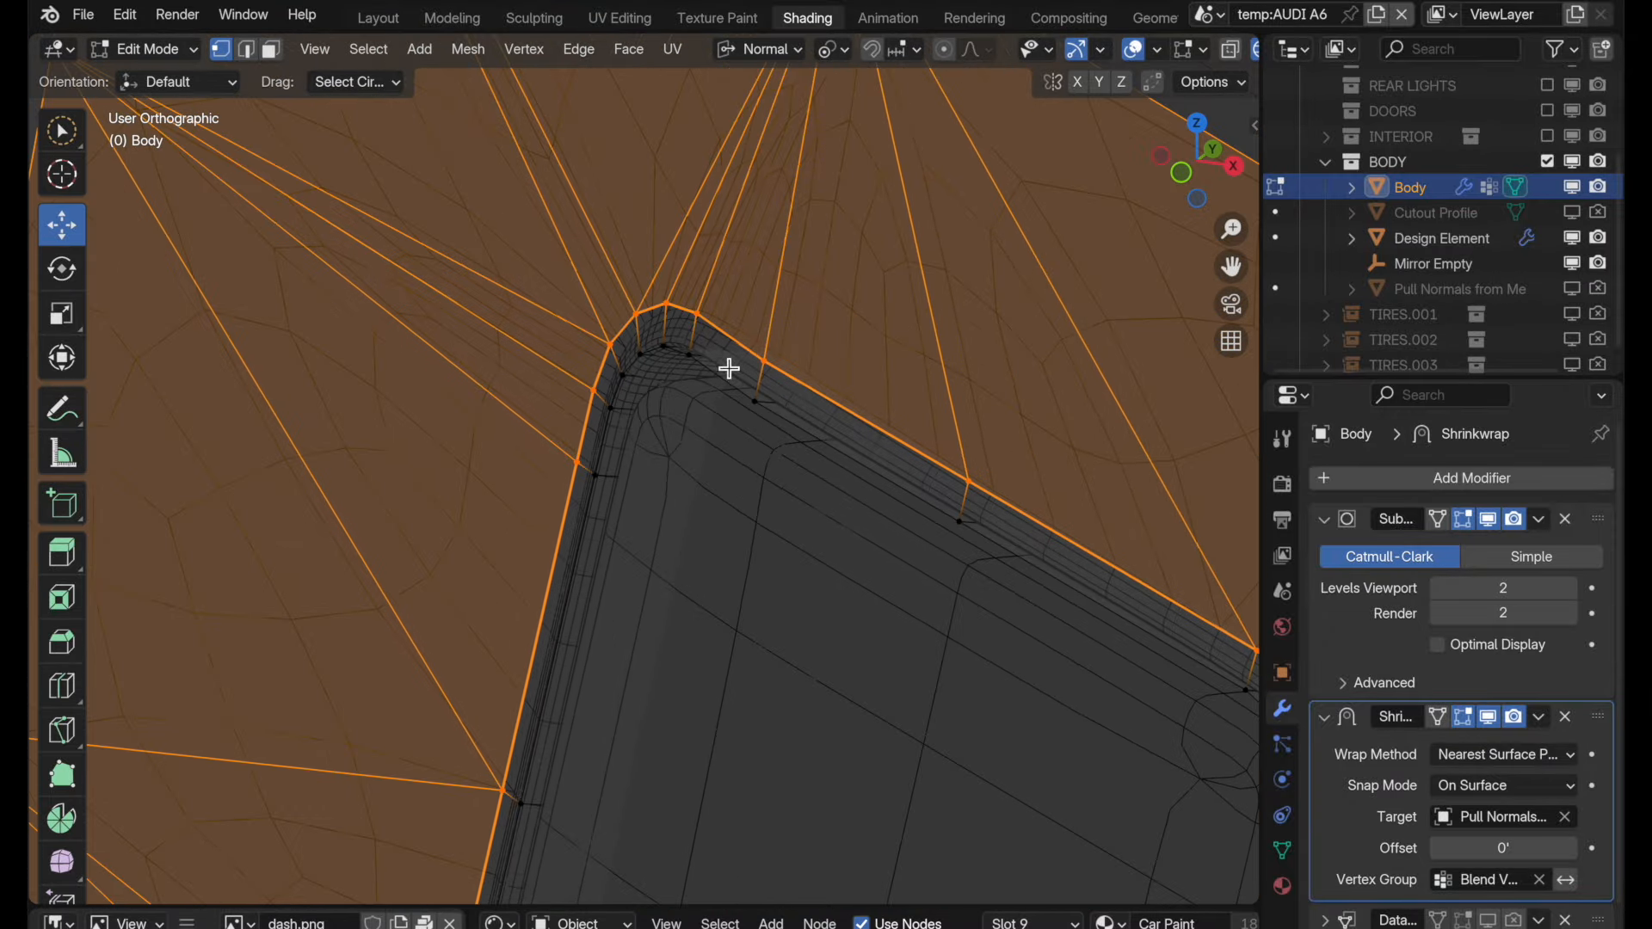
left_click(690, 354)
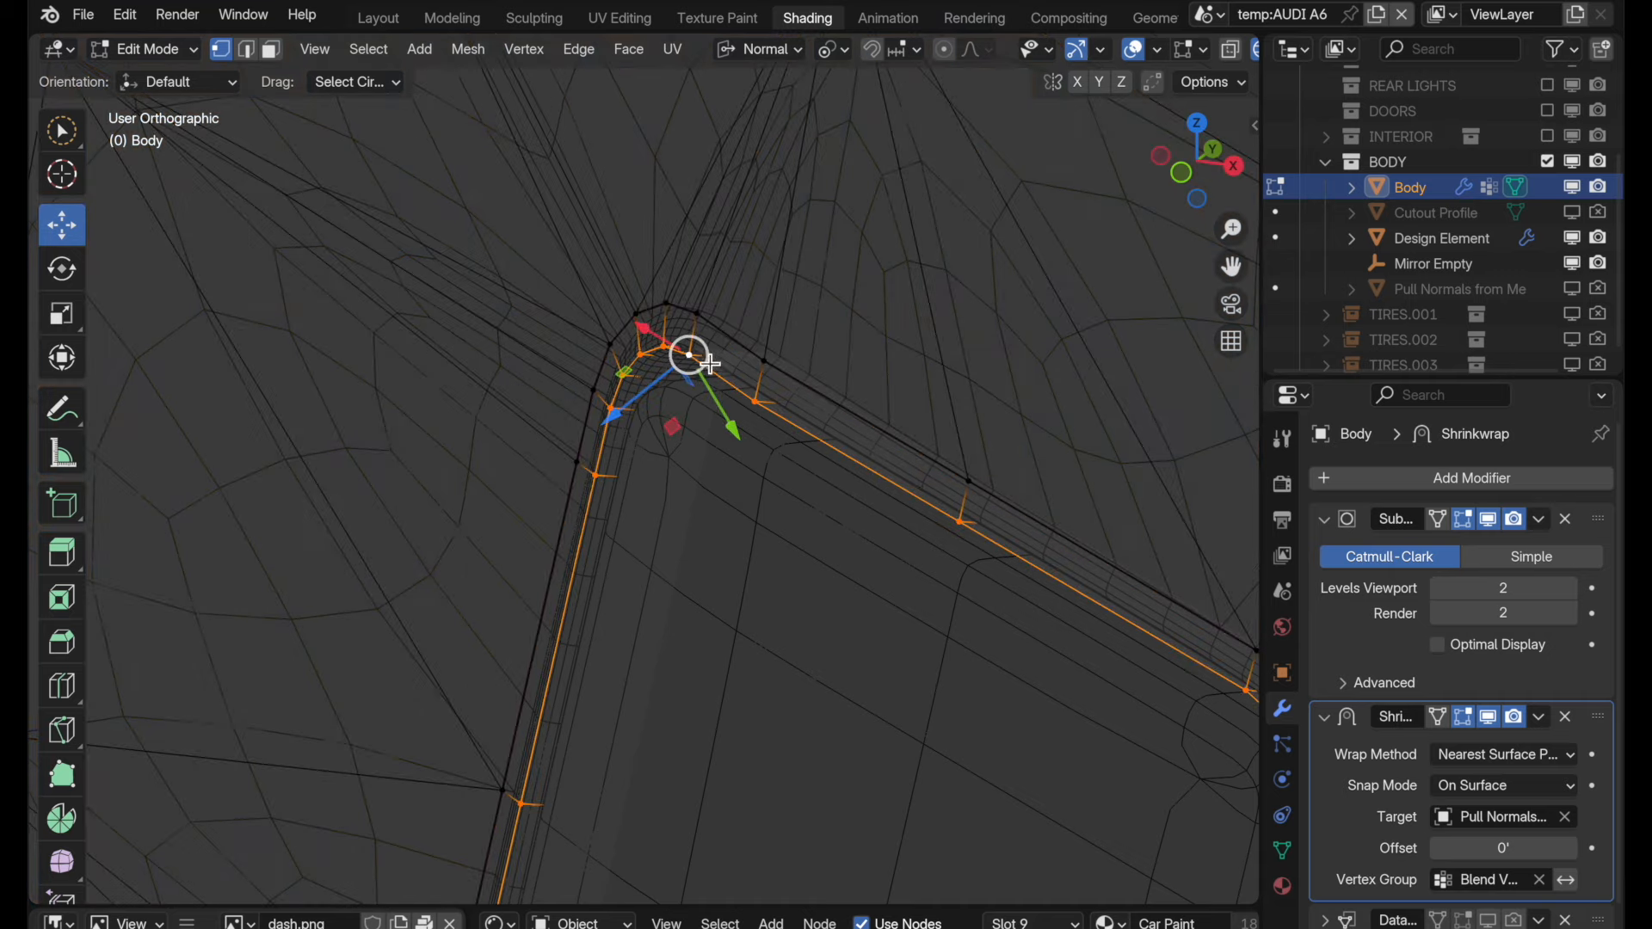
middle_click_drag(754, 447, 719, 387)
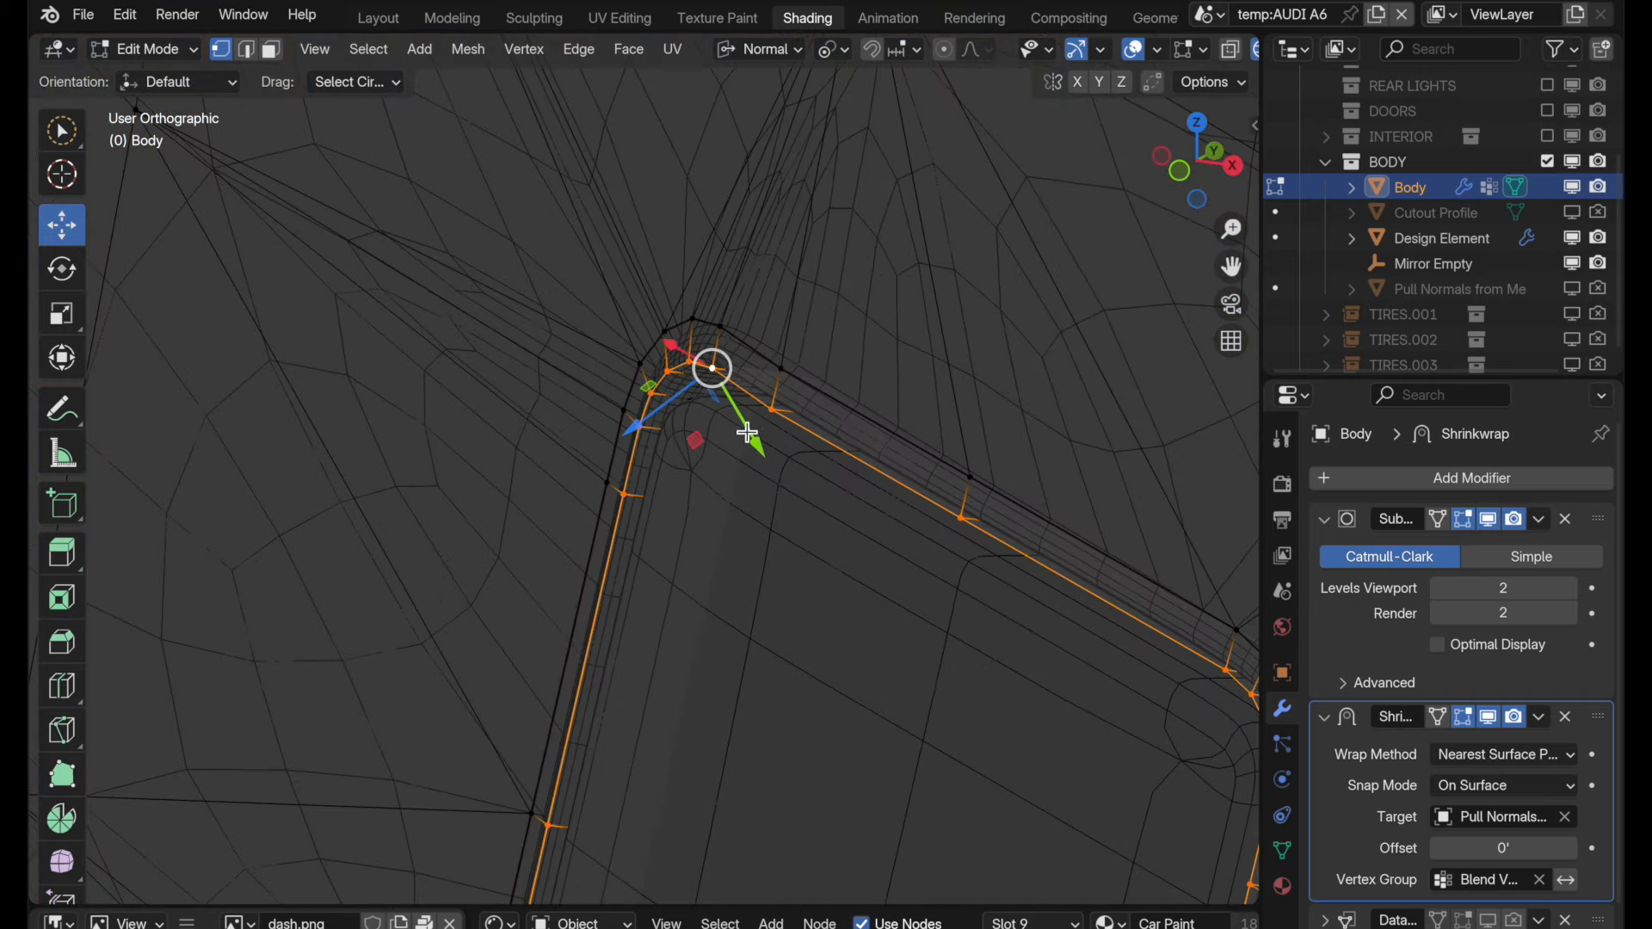
left_click(1283, 852)
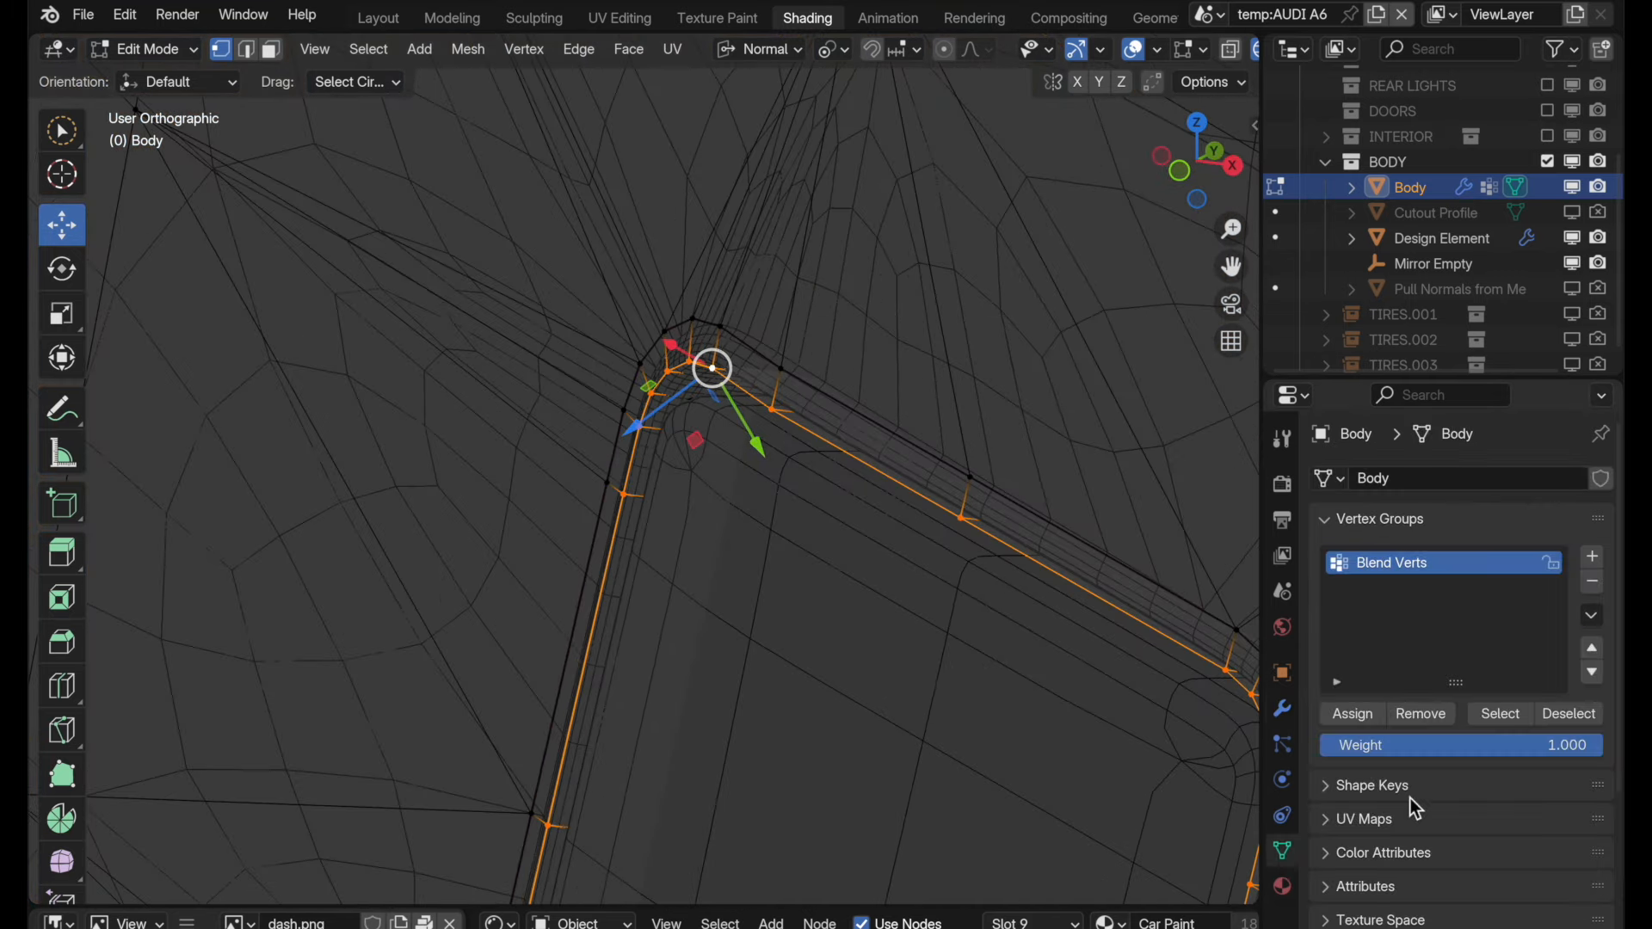
left_click(1359, 720)
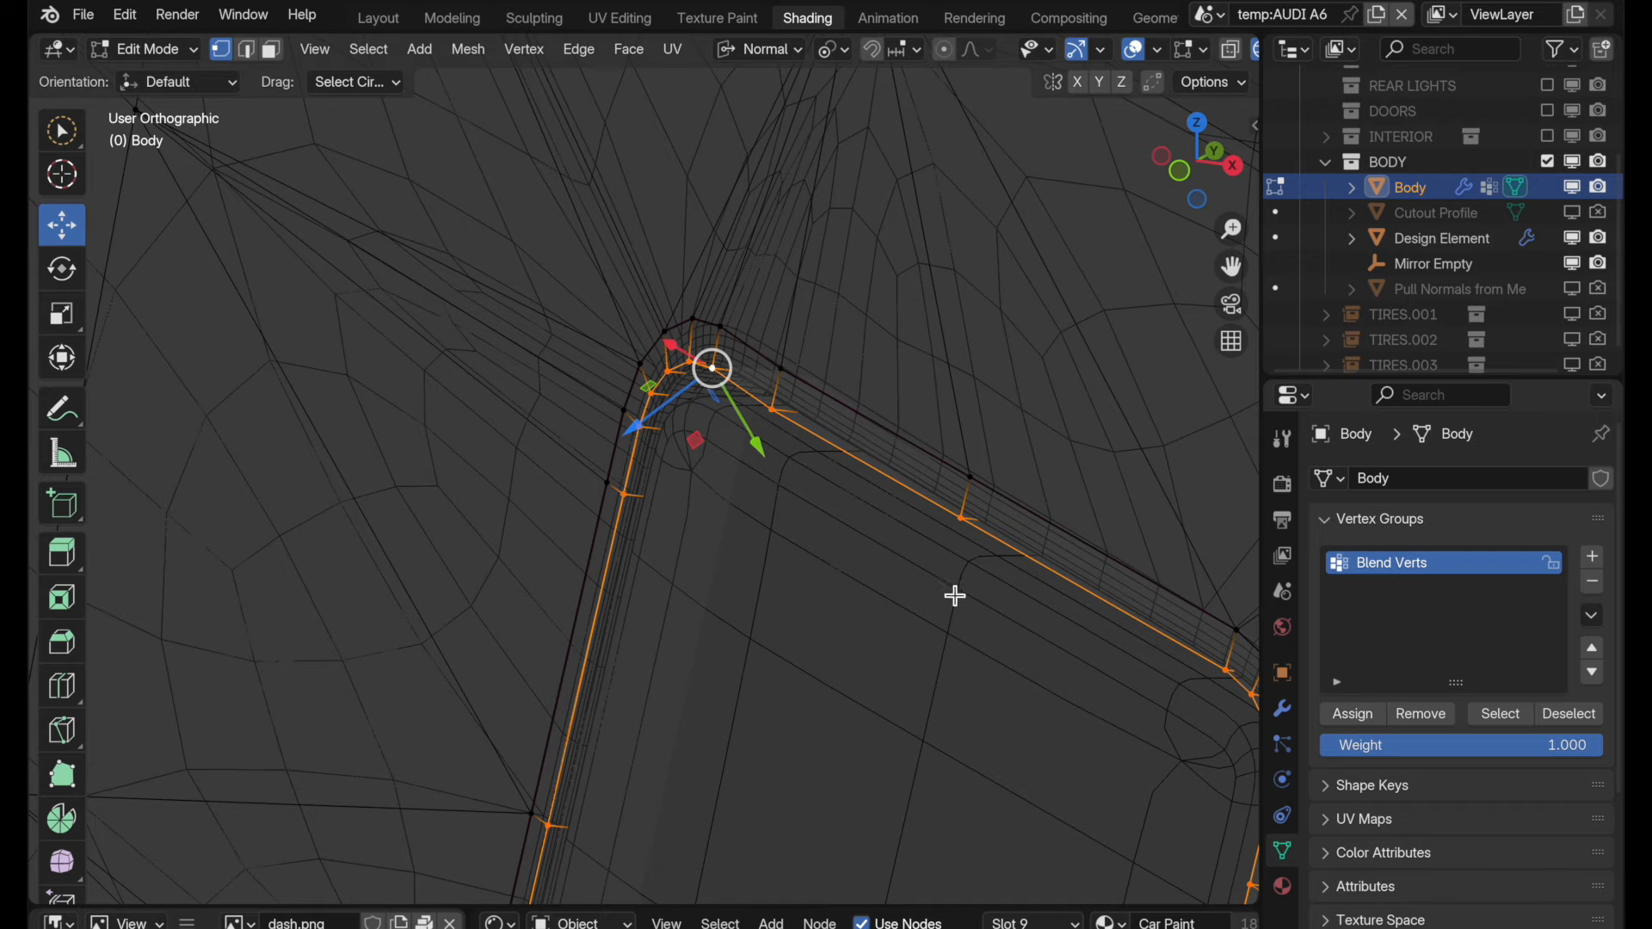
Return to Object Mode and examine the Body's surface around the recess in solid shading.
middle_click_drag(910, 587, 922, 576)
scroll(921, 576, "down", 2)
middle_click_drag(879, 403, 845, 757, "shift")
scroll(862, 619, "down", 3)
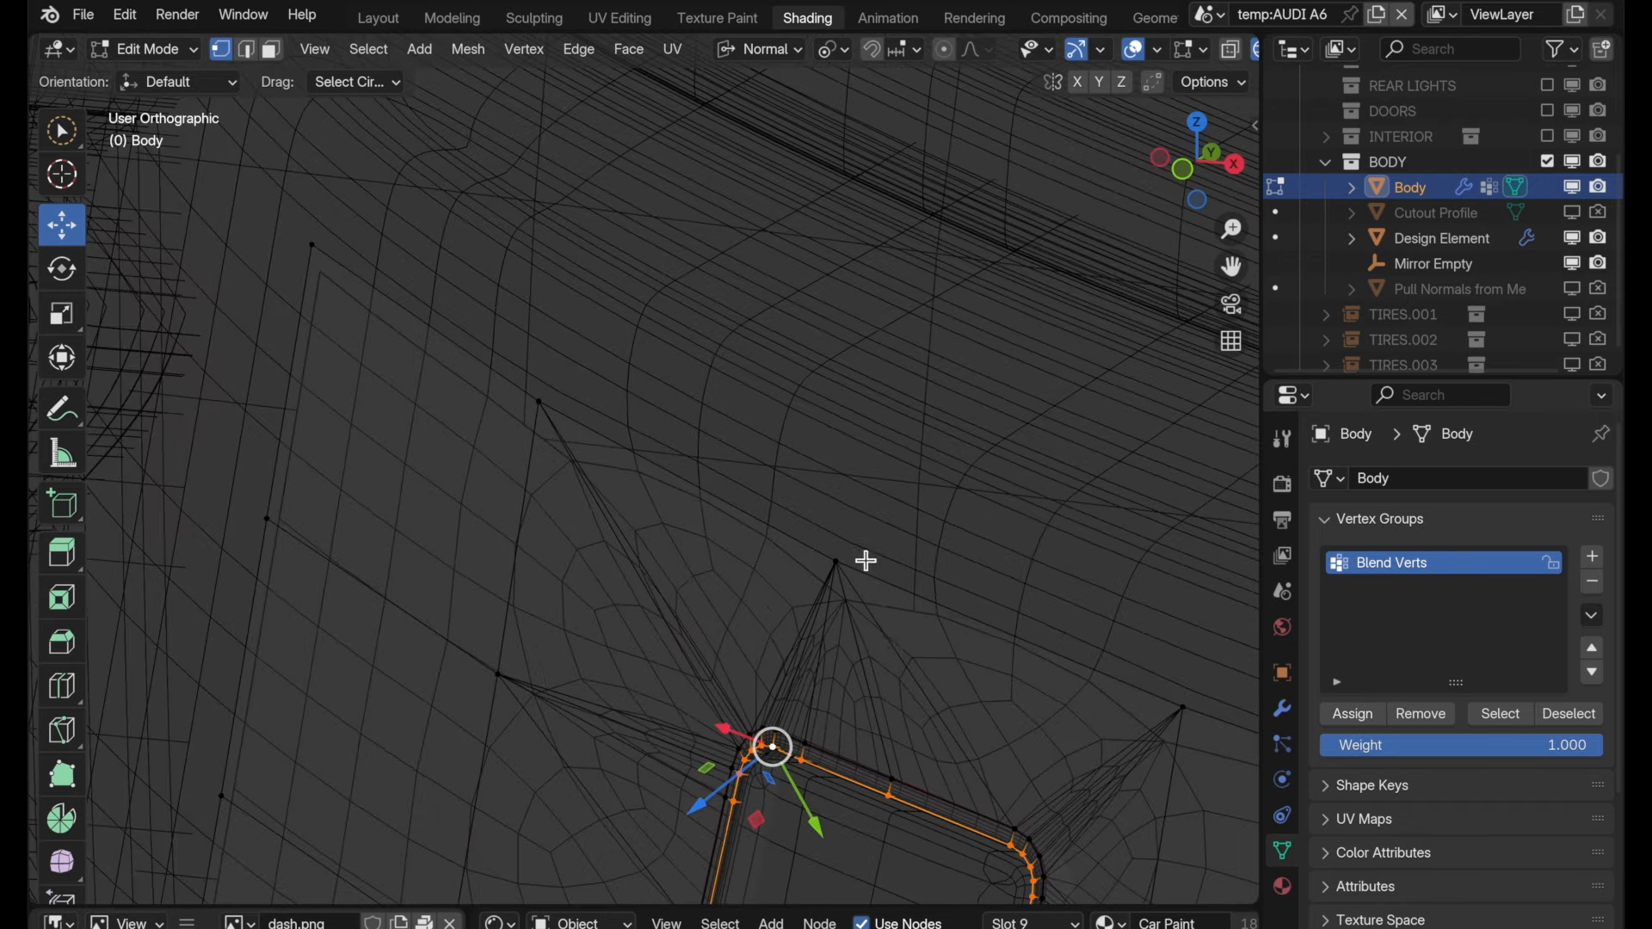
middle_click_drag(911, 844, 774, 288, "shift")
middle_click_drag(850, 519, 889, 561)
key("Tab")
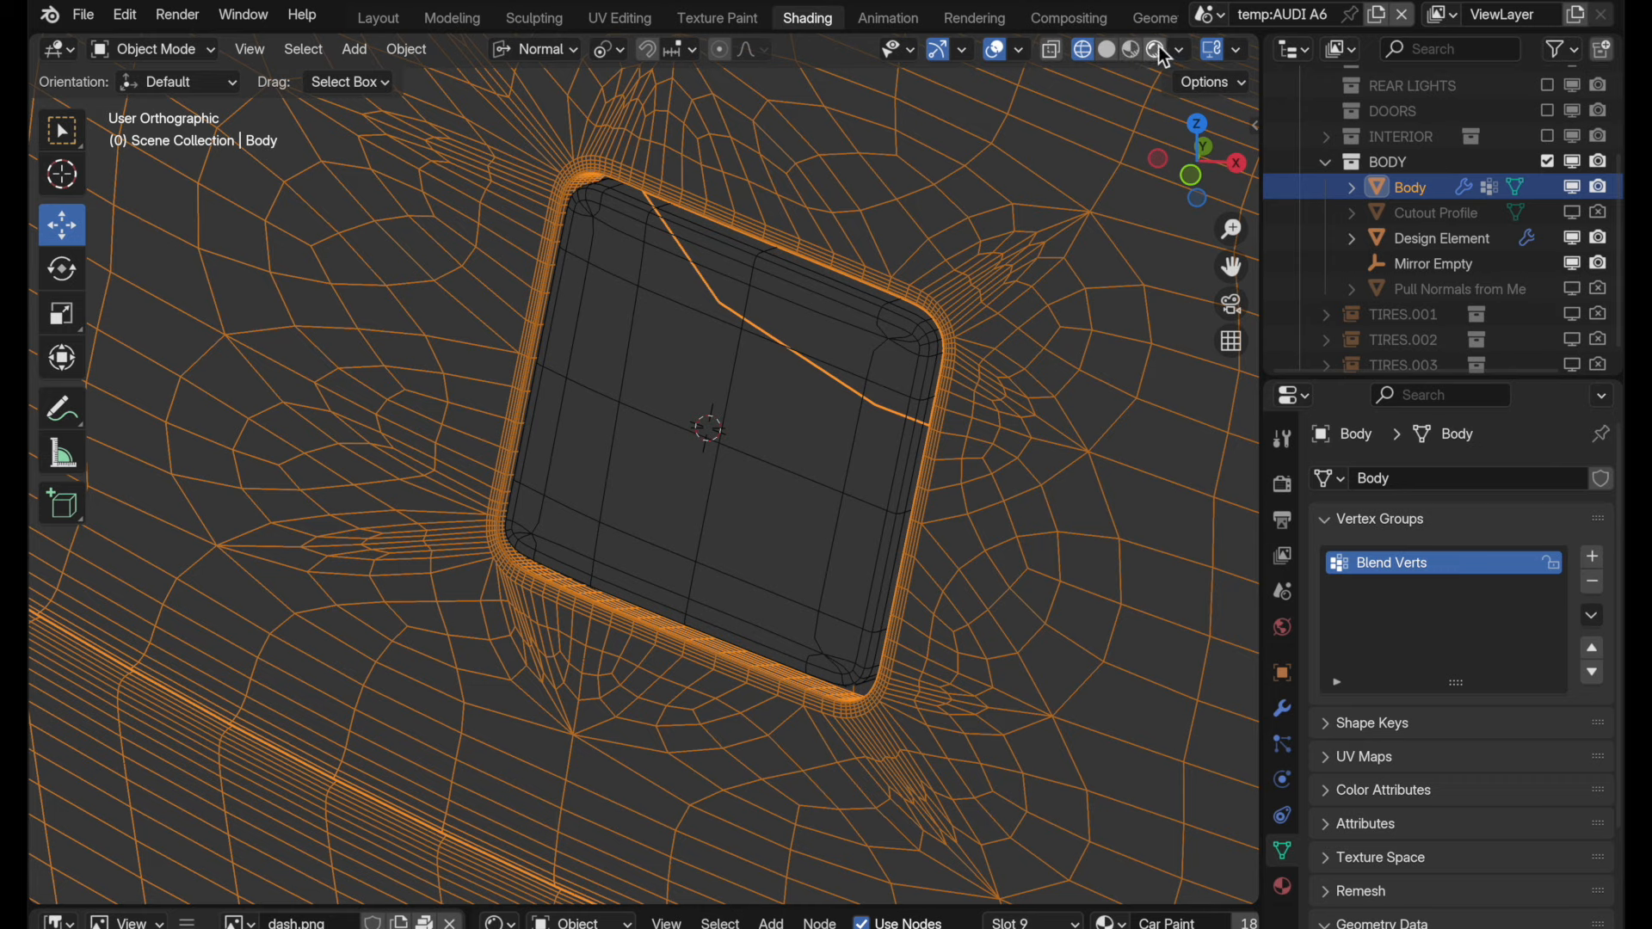
left_click(1112, 50)
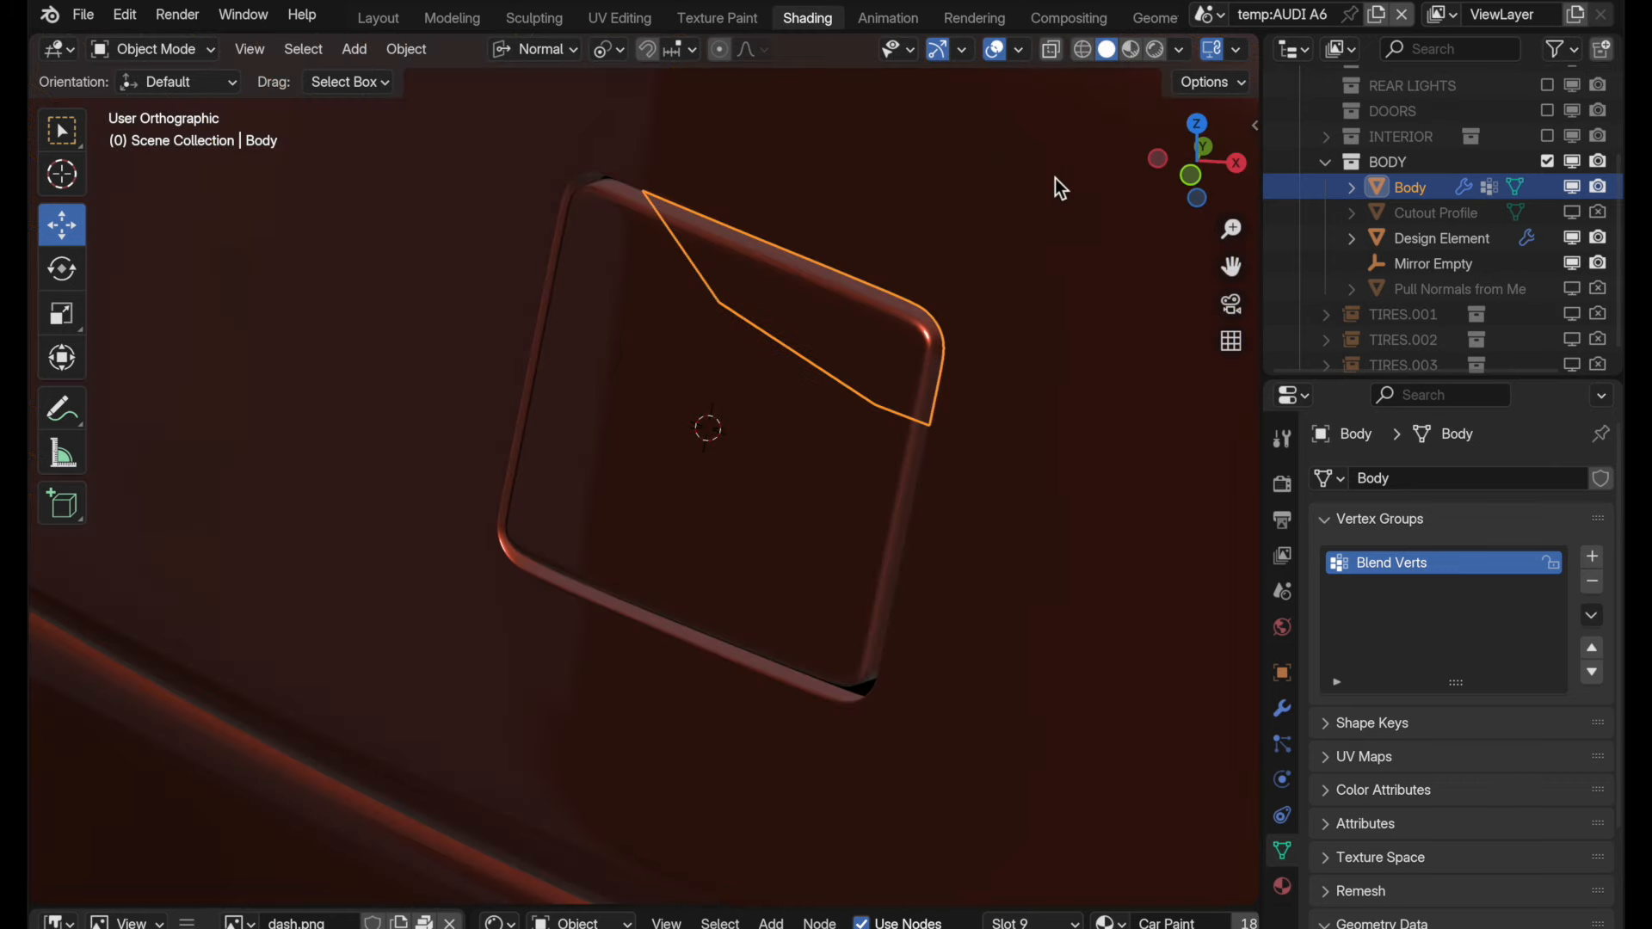
middle_click_drag(900, 379, 949, 536, "ctrl")
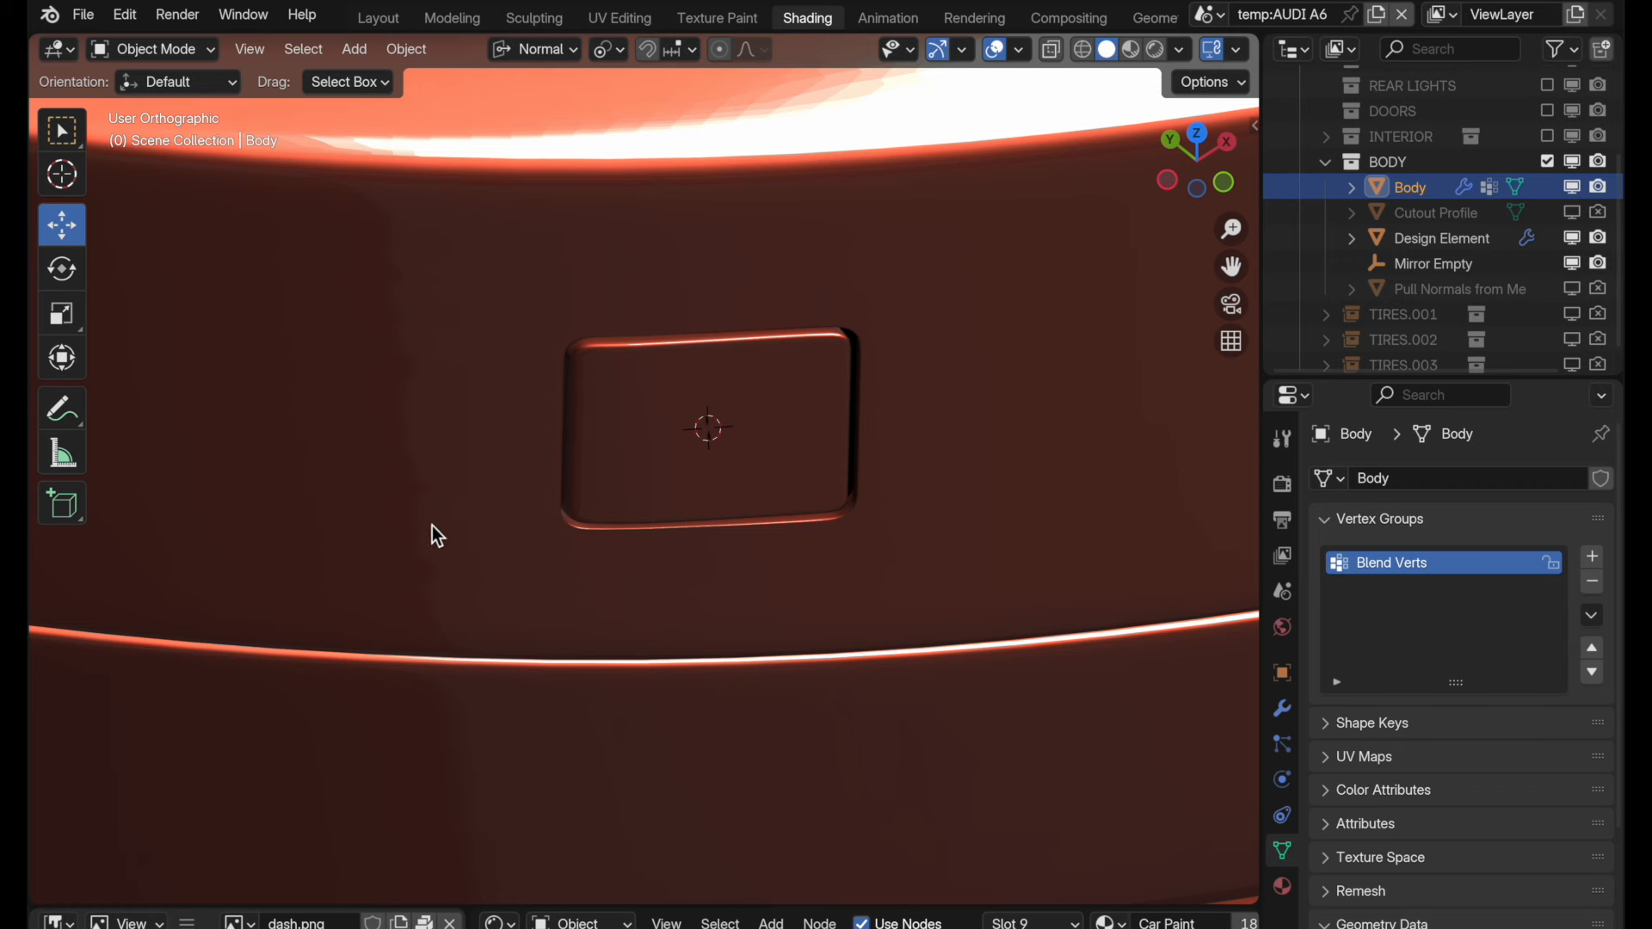
middle_click_drag(695, 644, 620, 592)
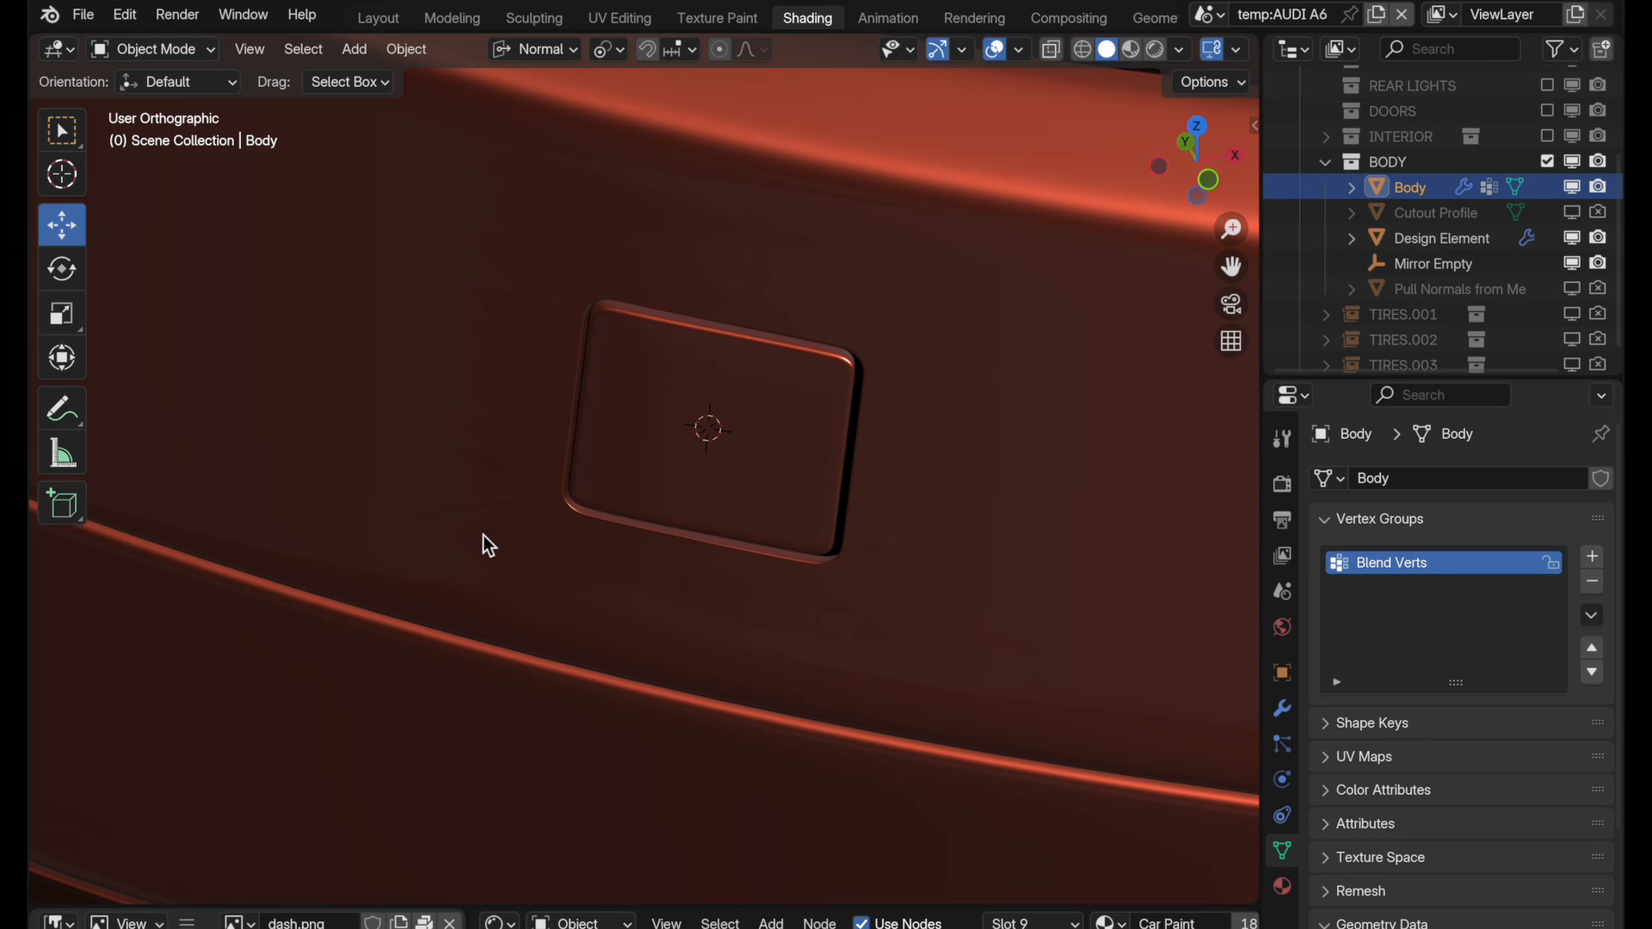
Add a Shrinkwrap modifier to the Design Element and move it above the Subdivision modifier.
left_click(634, 391)
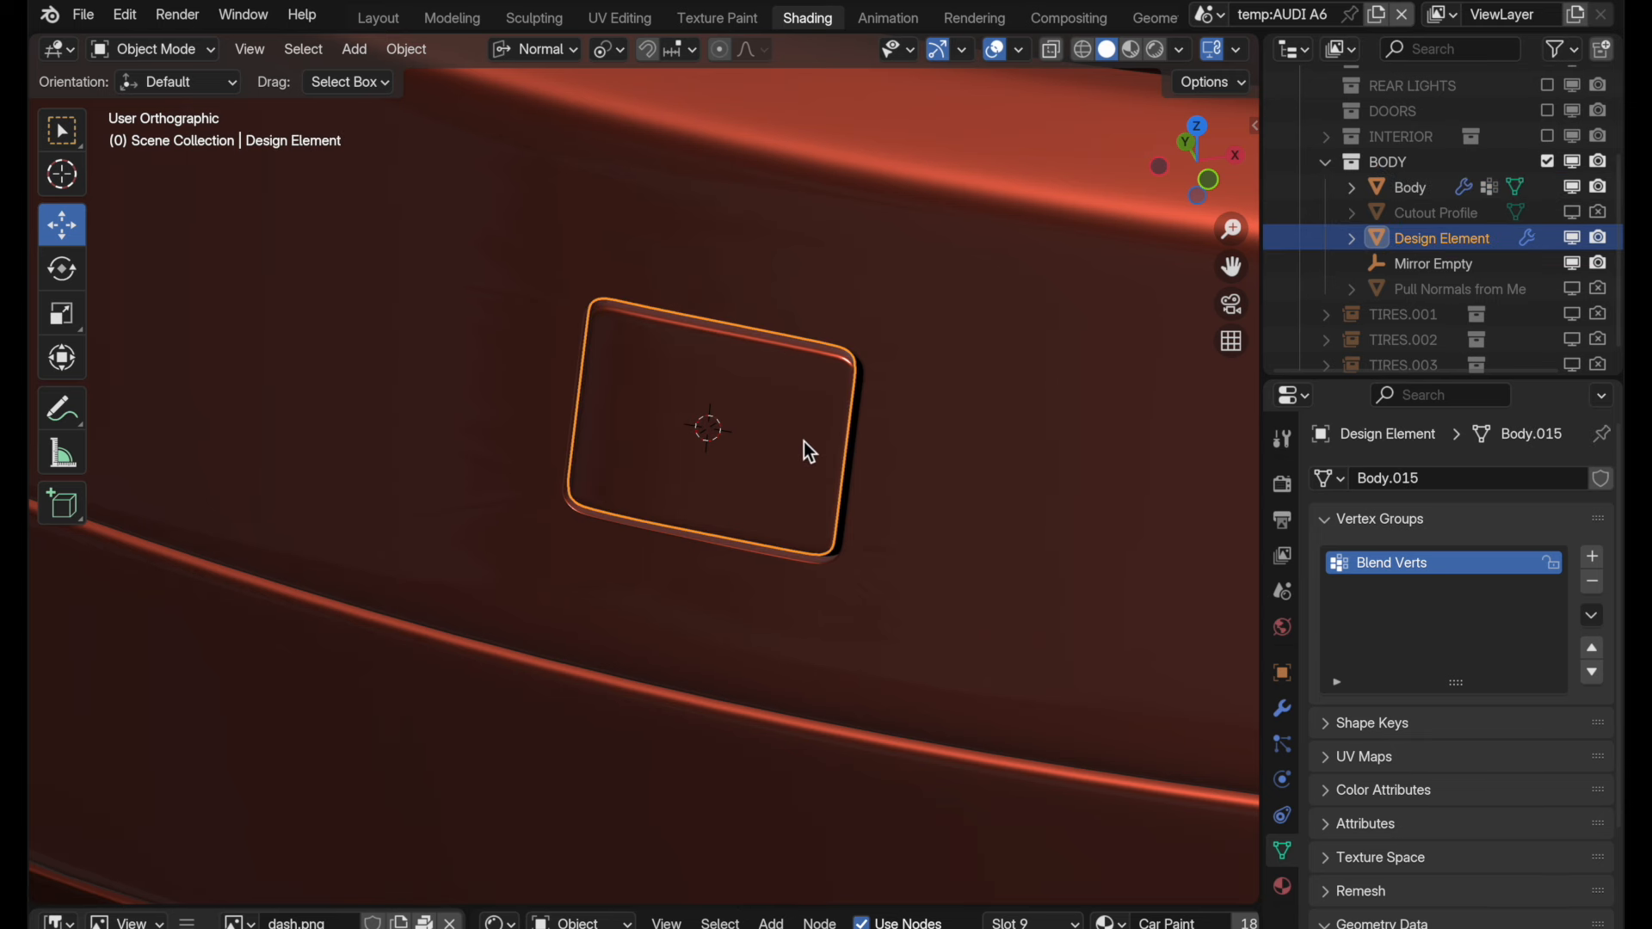
left_click(1282, 710)
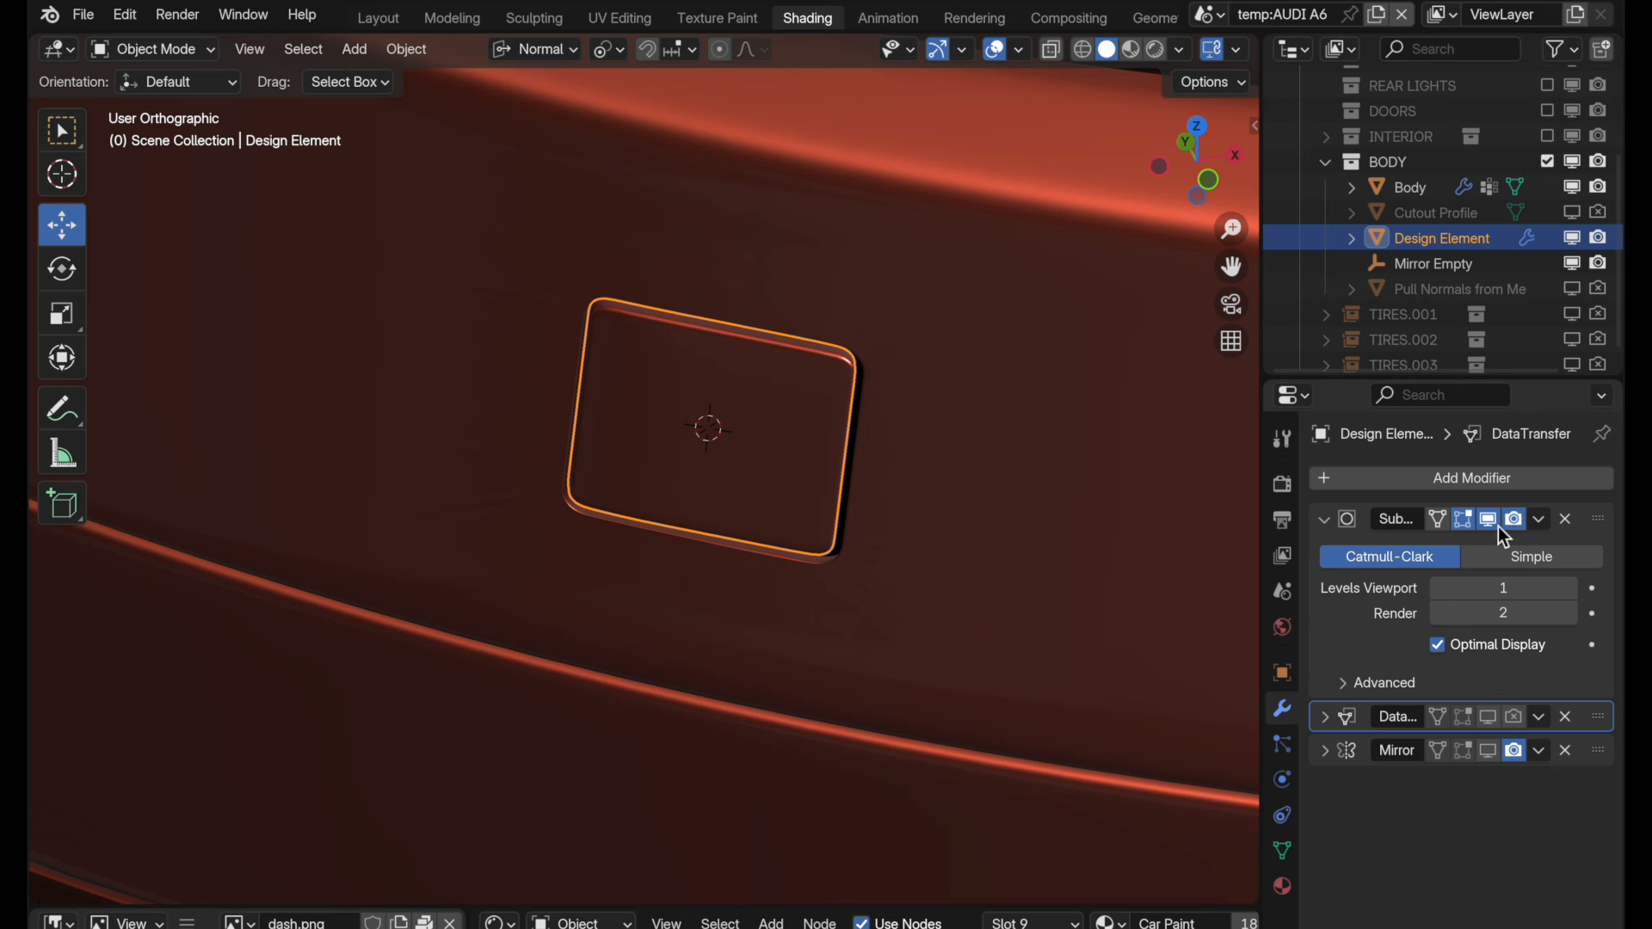
left_click(1452, 475)
mouse_move(1453, 472)
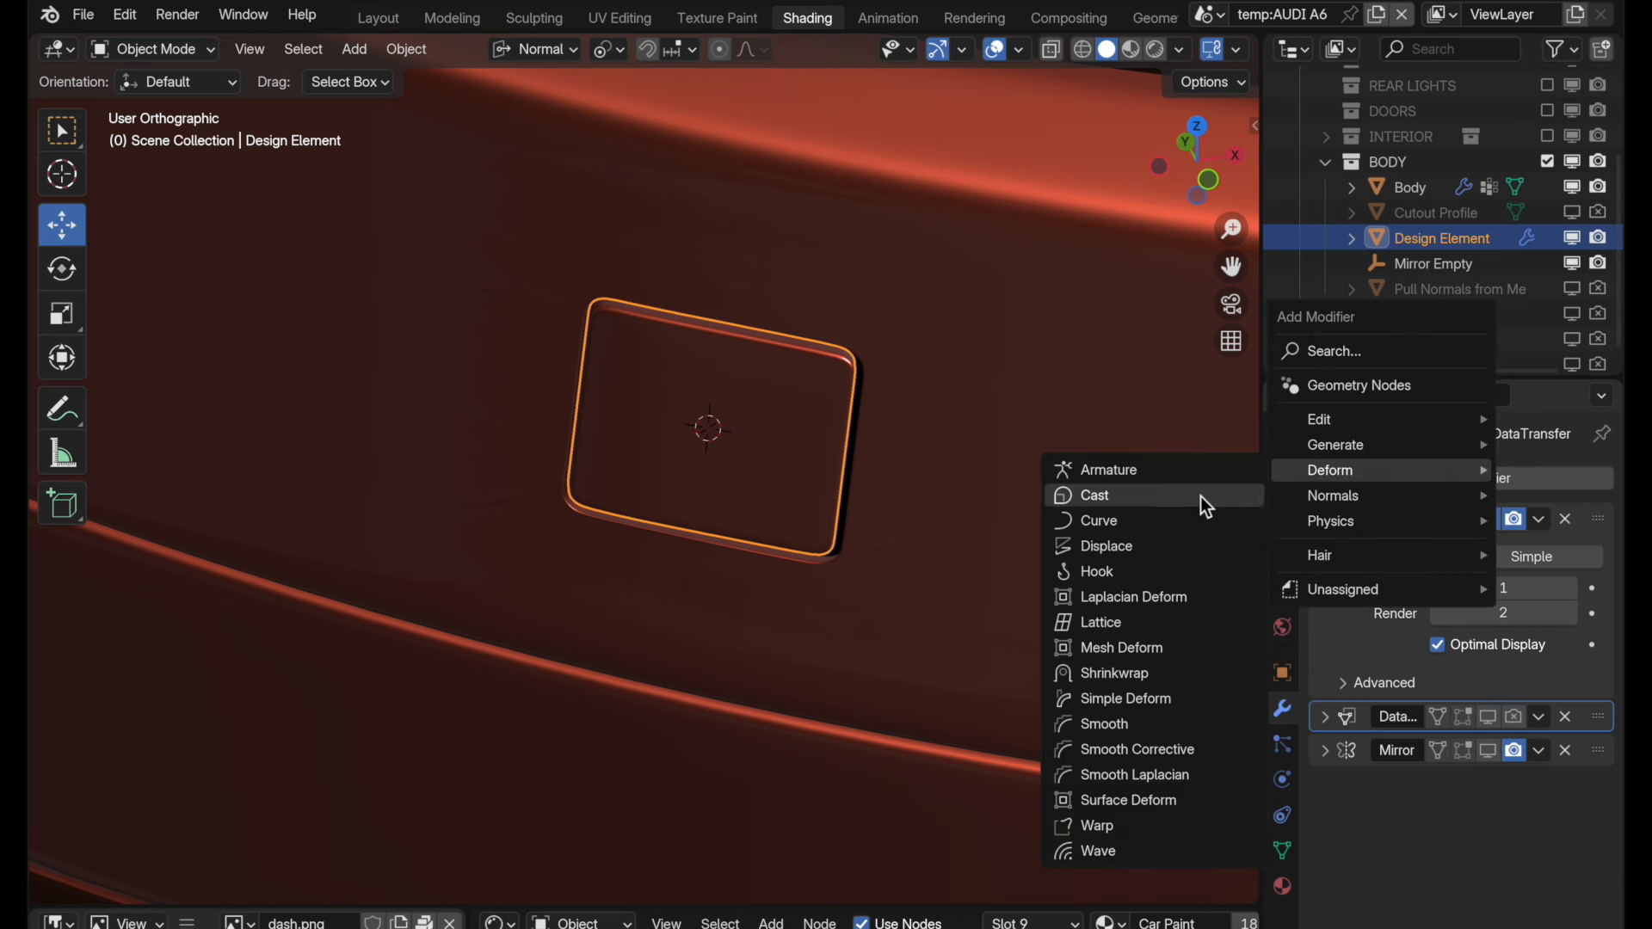
left_click(1172, 674)
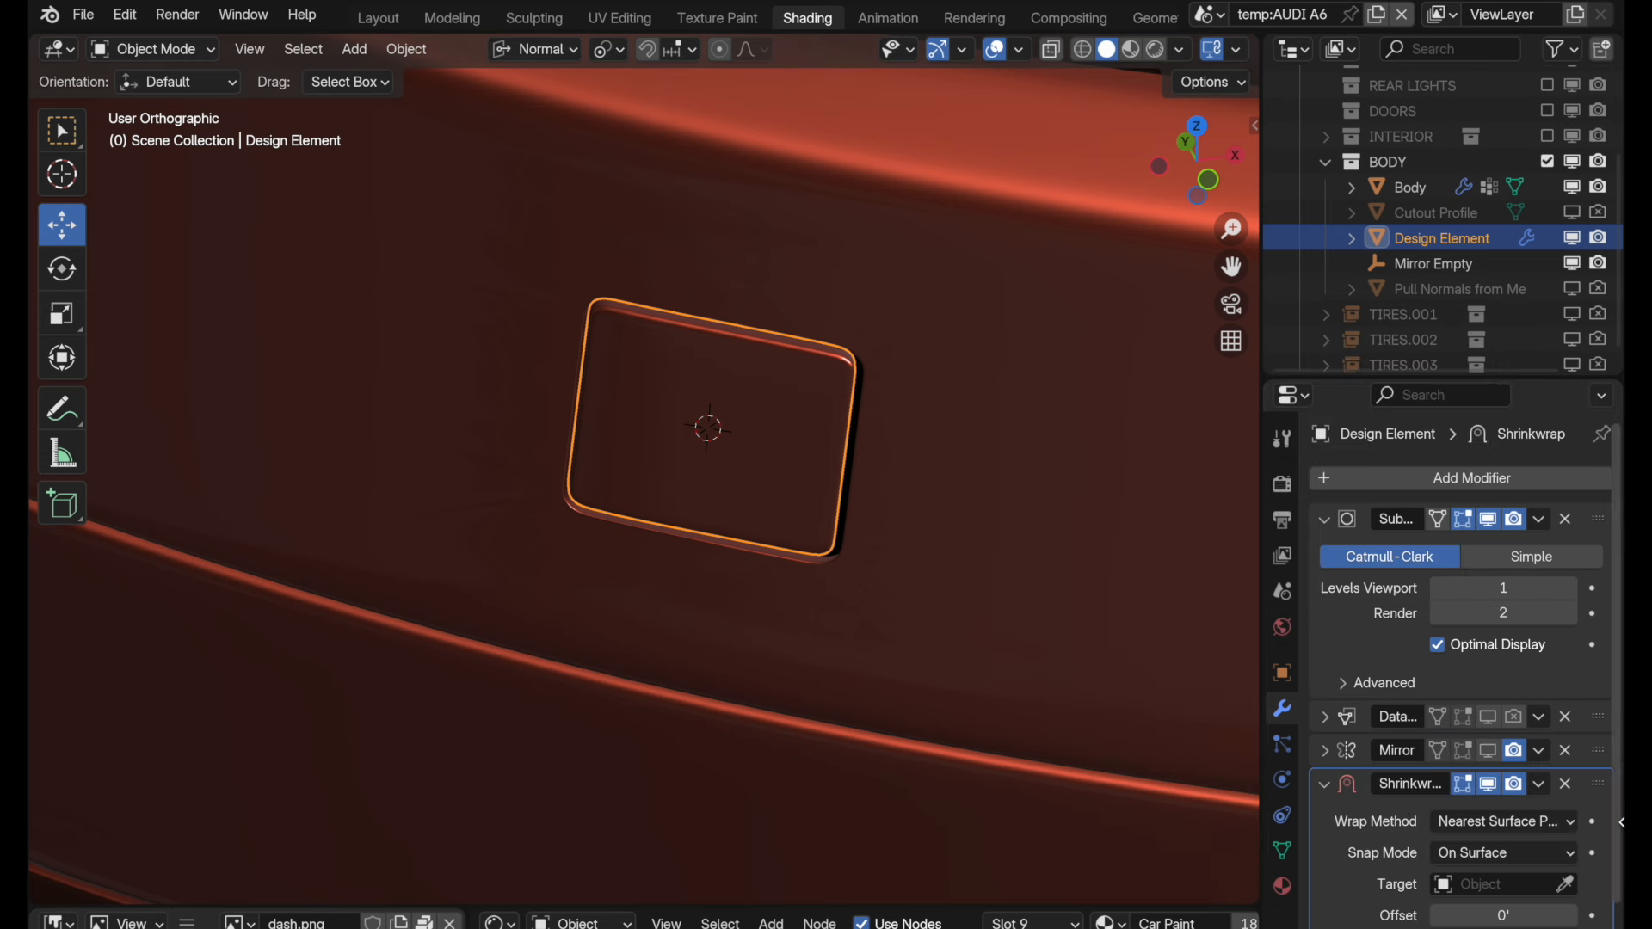
left_click_drag(1599, 784, 1567, 514)
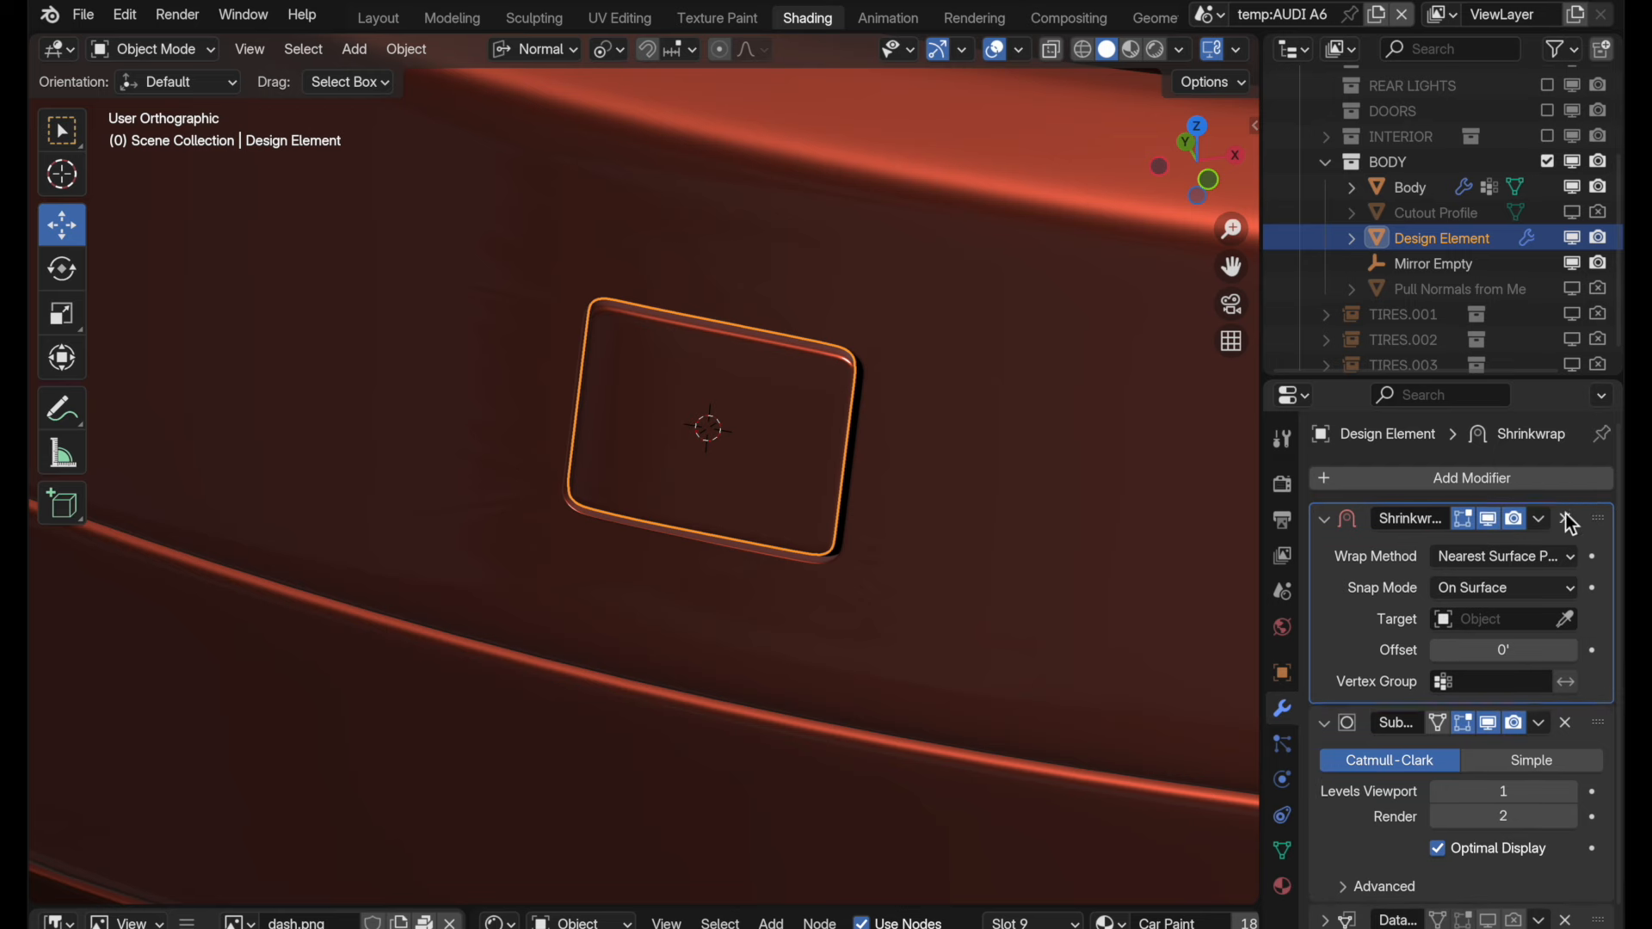
In Edit Mode, select the Design Element's outer edge loop, assign it to the Blend Verts vertex group with weight 1.000, and return to Object Mode.
key("Tab")
scroll(852, 327, "up", 4)
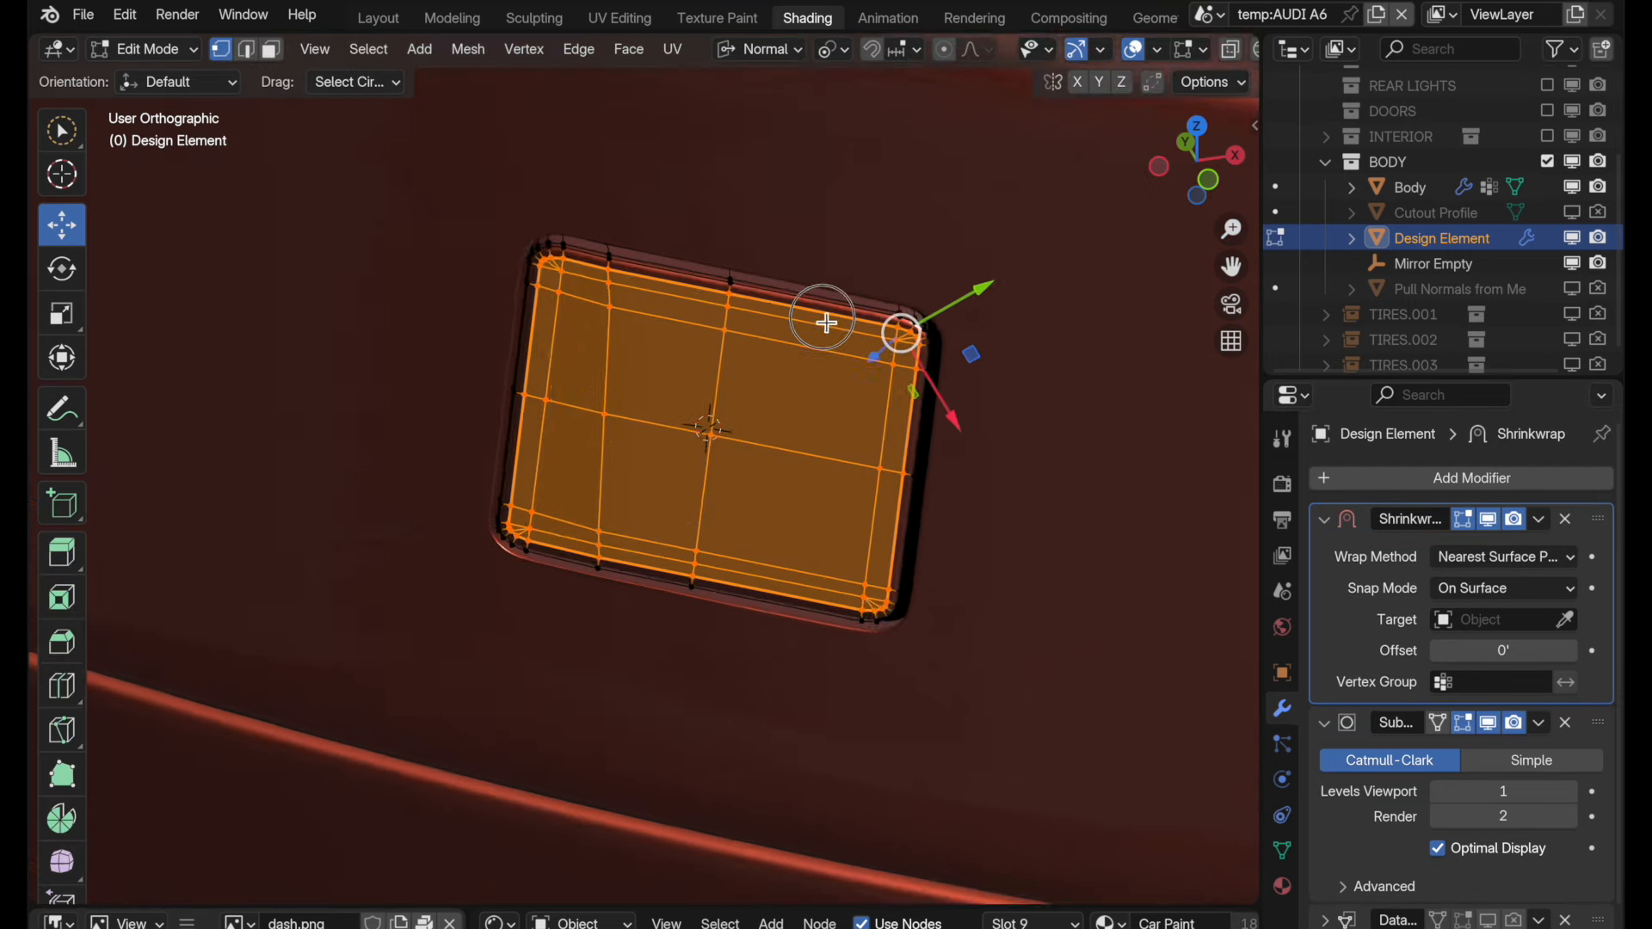
middle_click_drag(876, 277, 869, 421)
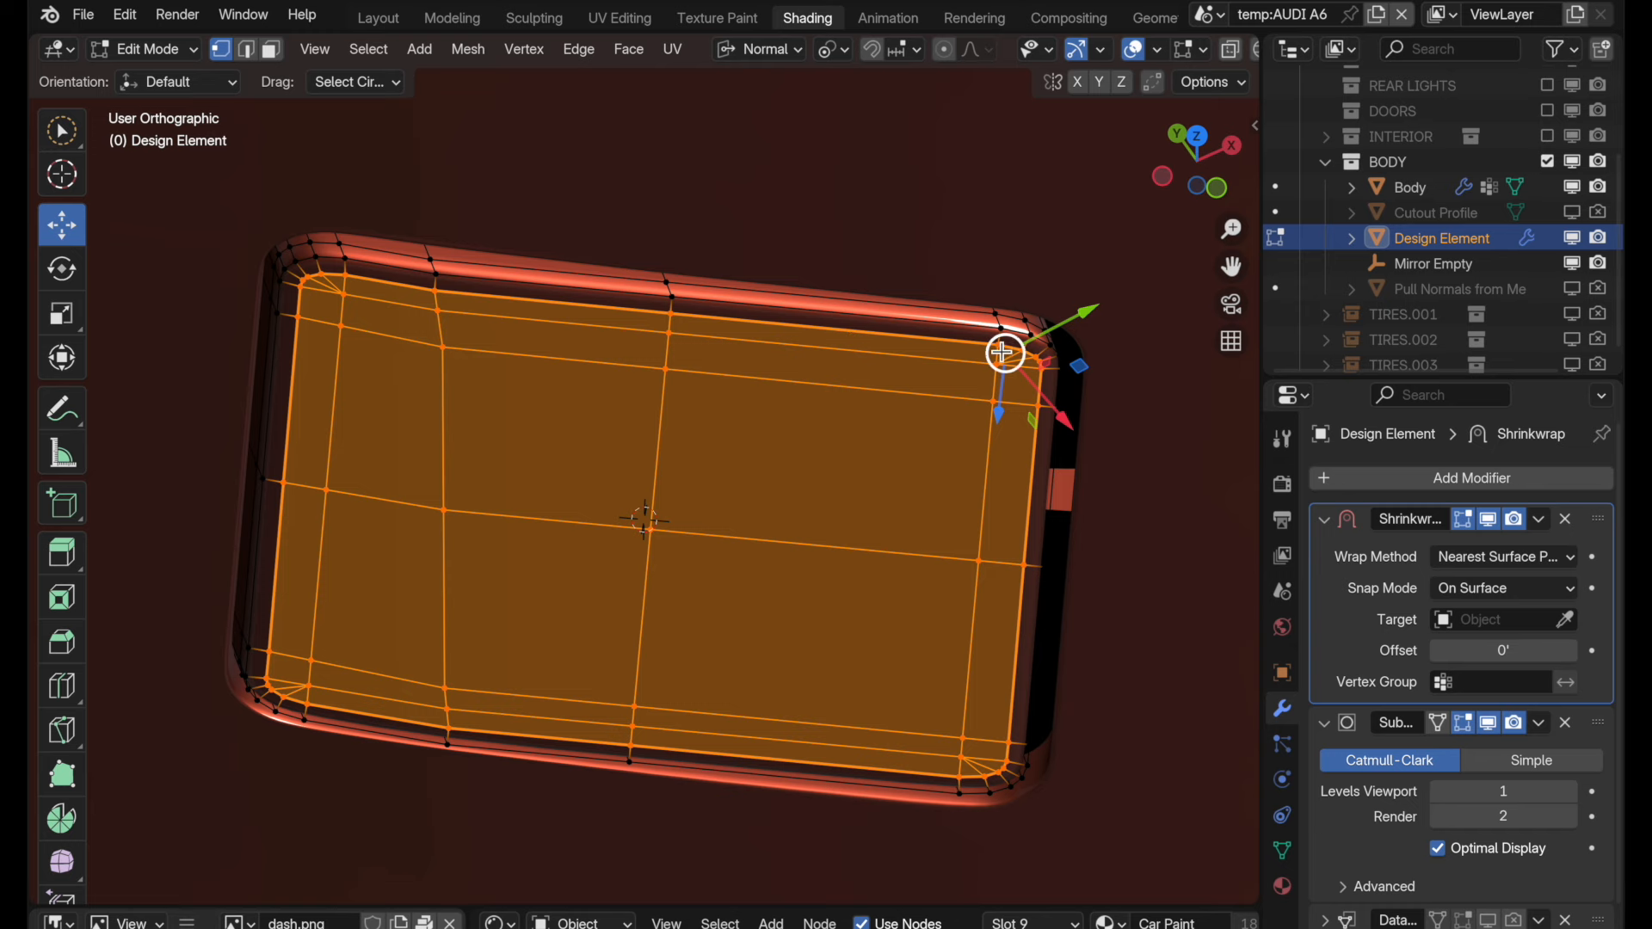
middle_click_drag(933, 389, 829, 348)
left_click(737, 265)
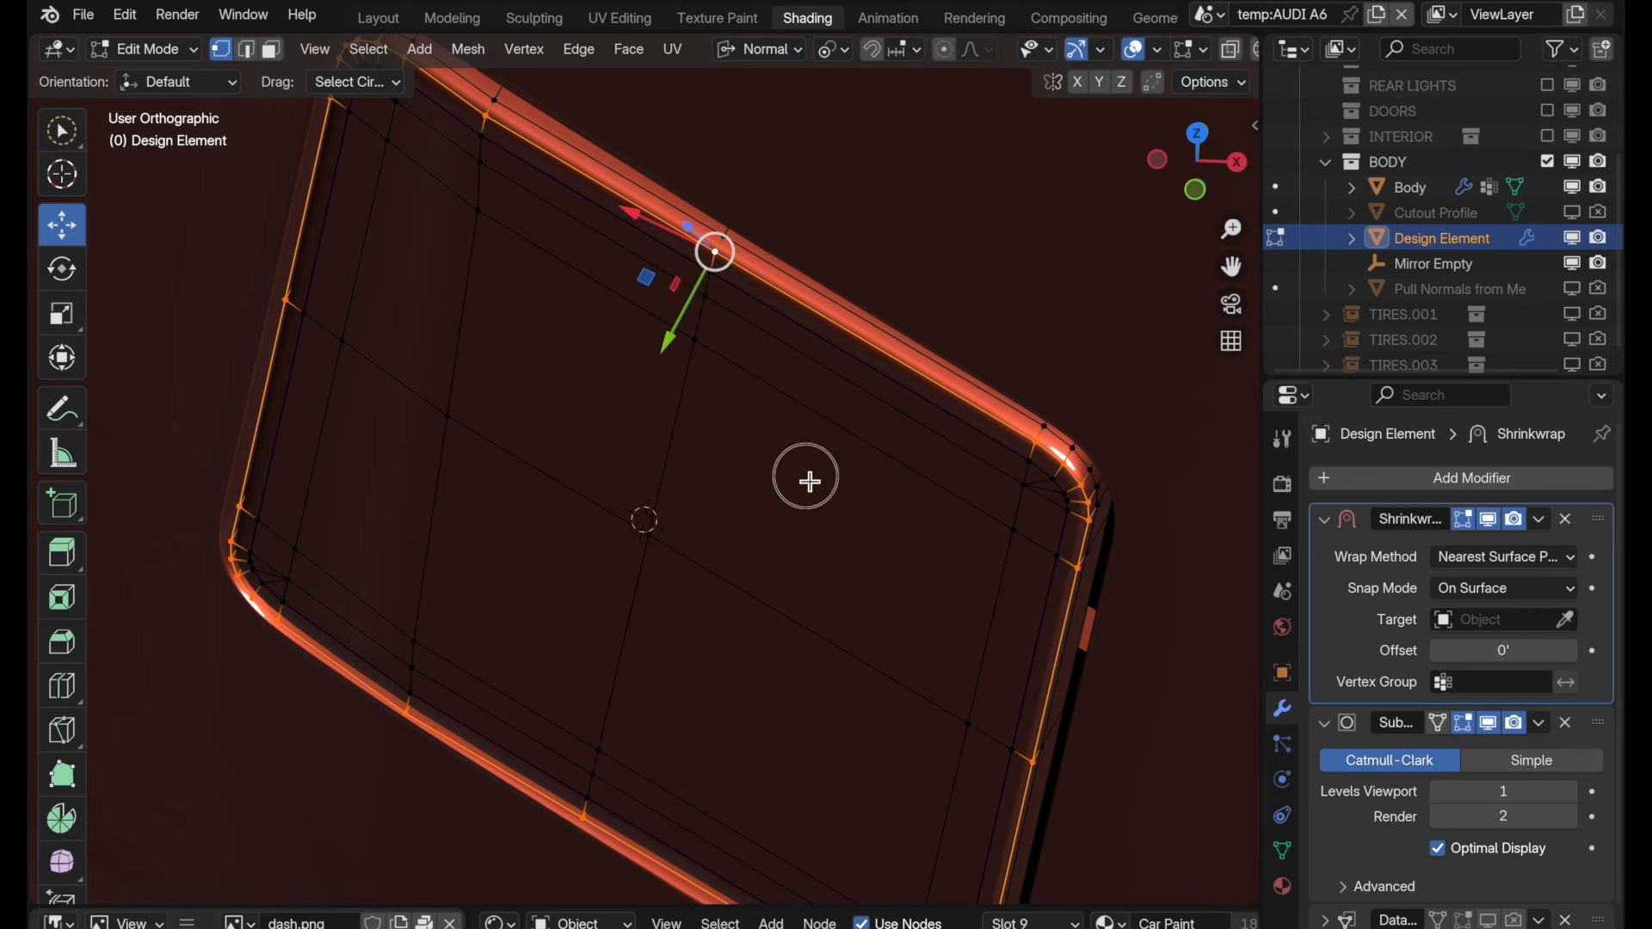
middle_click_drag(808, 475, 757, 497)
left_click(1282, 851)
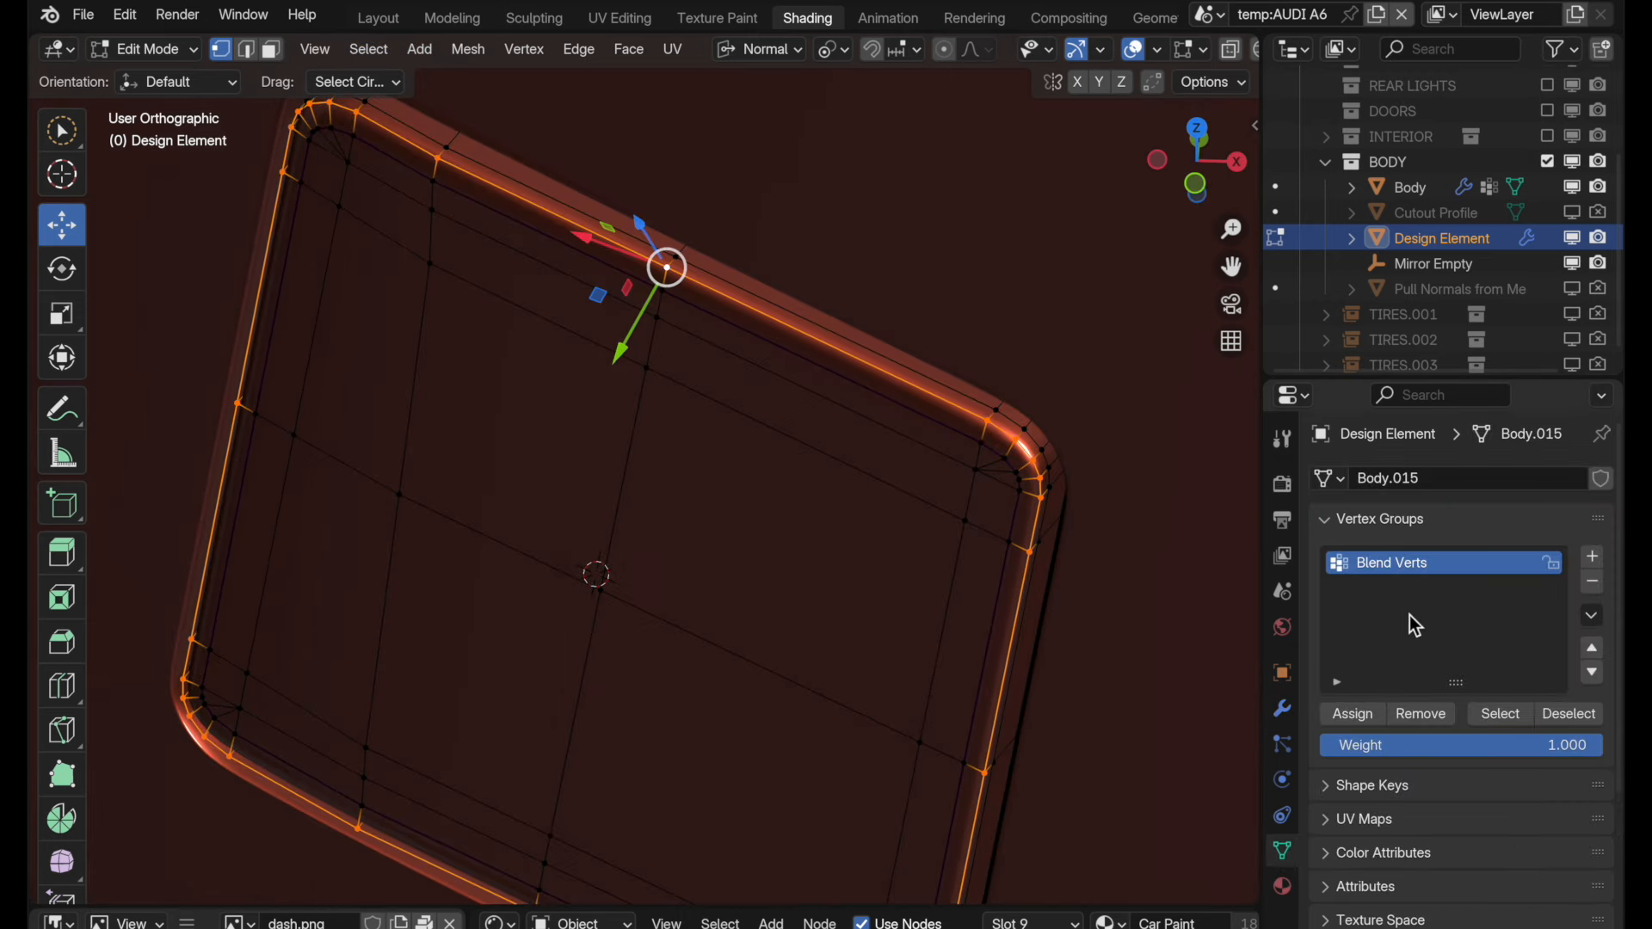
left_click(1358, 718)
key("Tab")
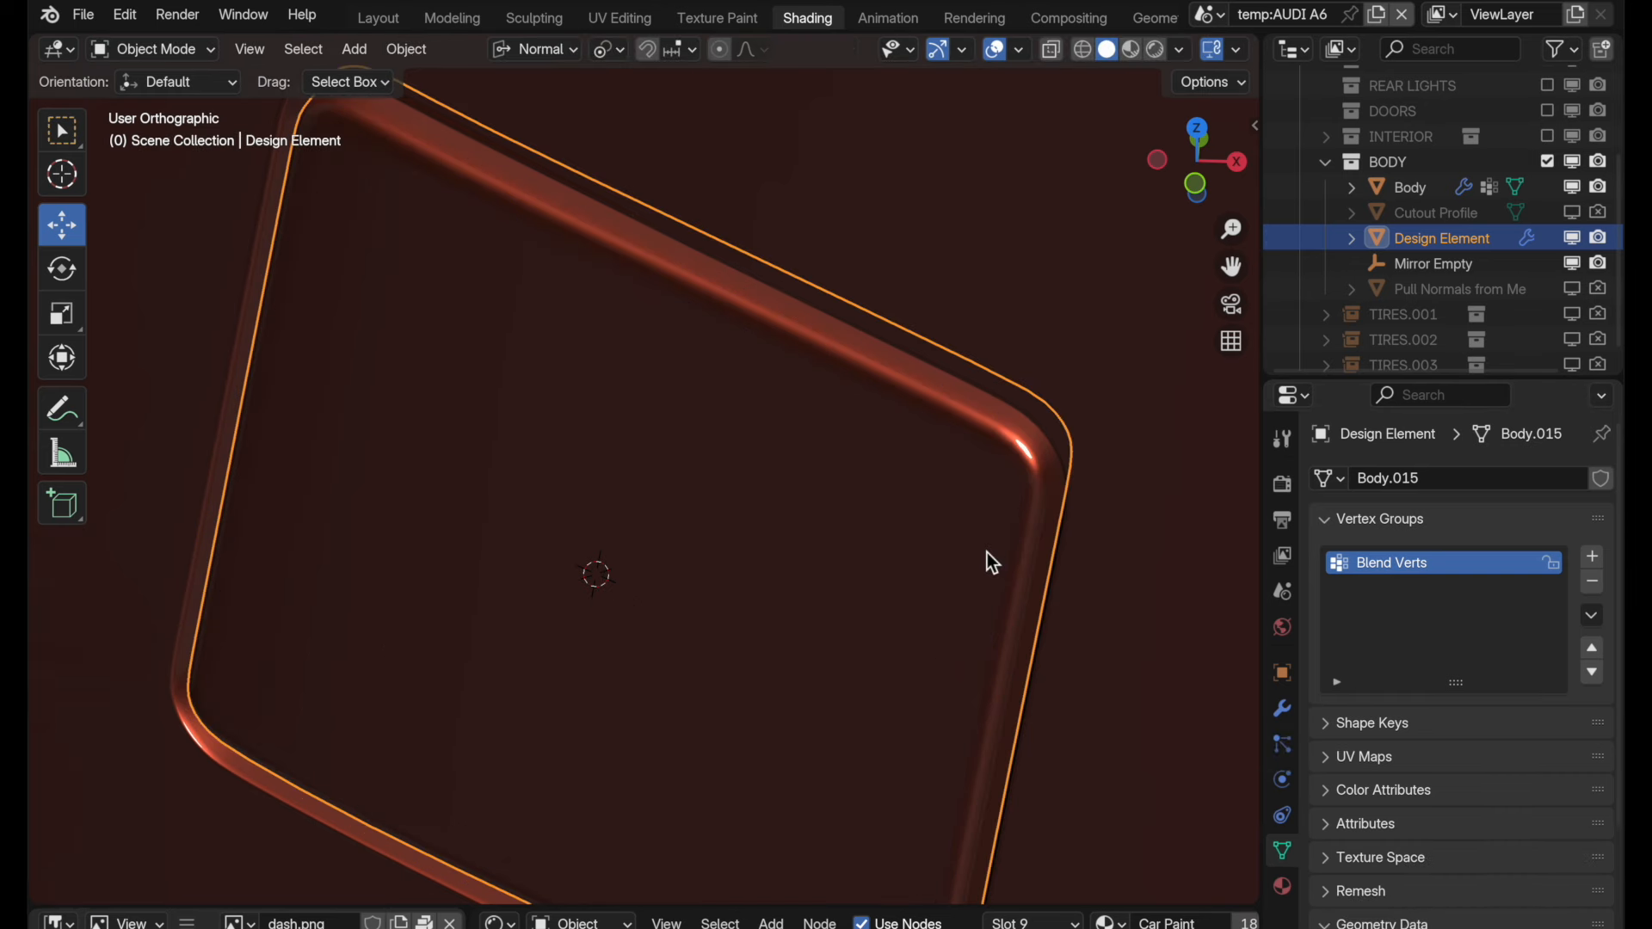
Limit the Design Element's Shrinkwrap to the Blend Verts vertex group and set its target to Pull Normals from Me.
left_click(1283, 710)
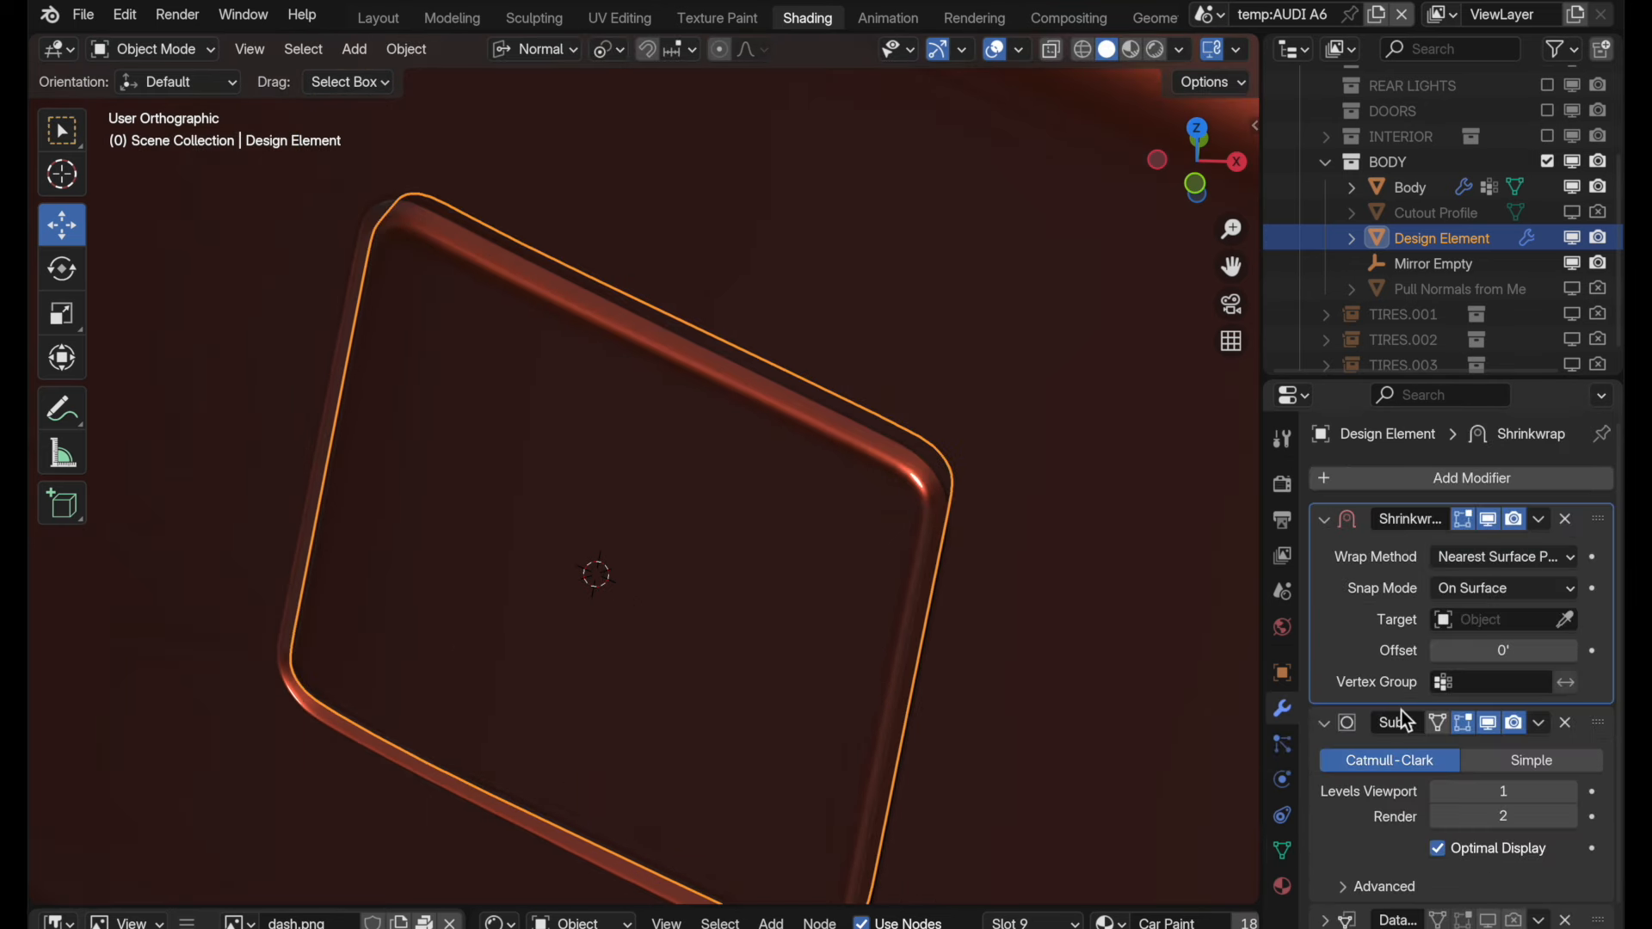
left_click(1327, 724)
left_click(1454, 683)
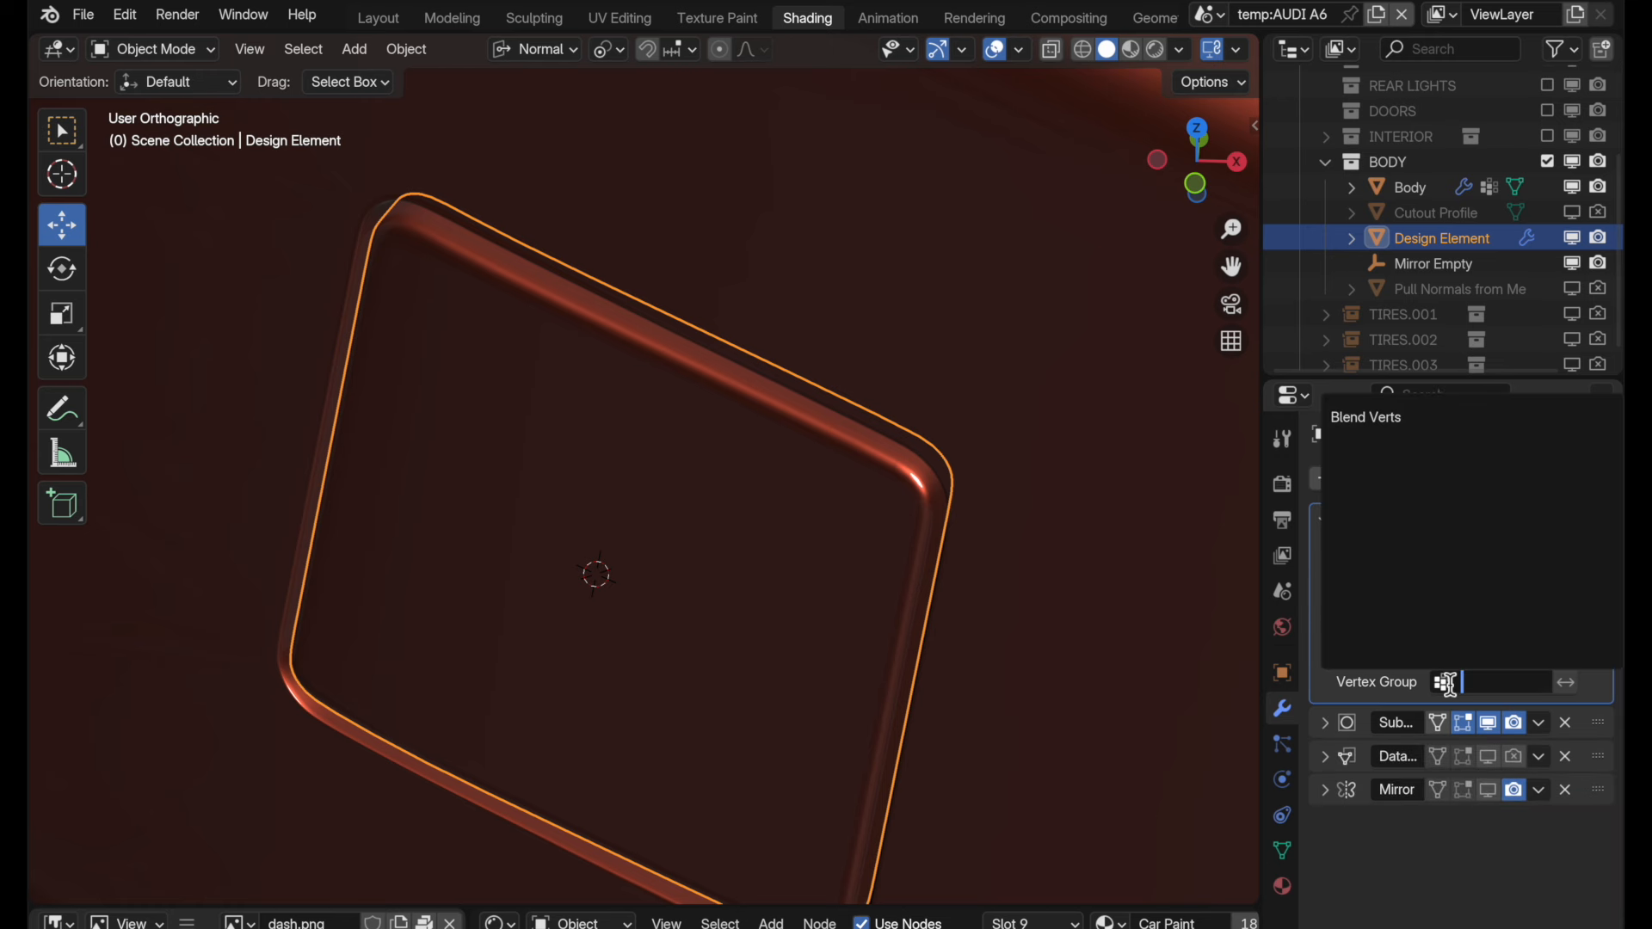
left_click(1369, 418)
left_click(1568, 622)
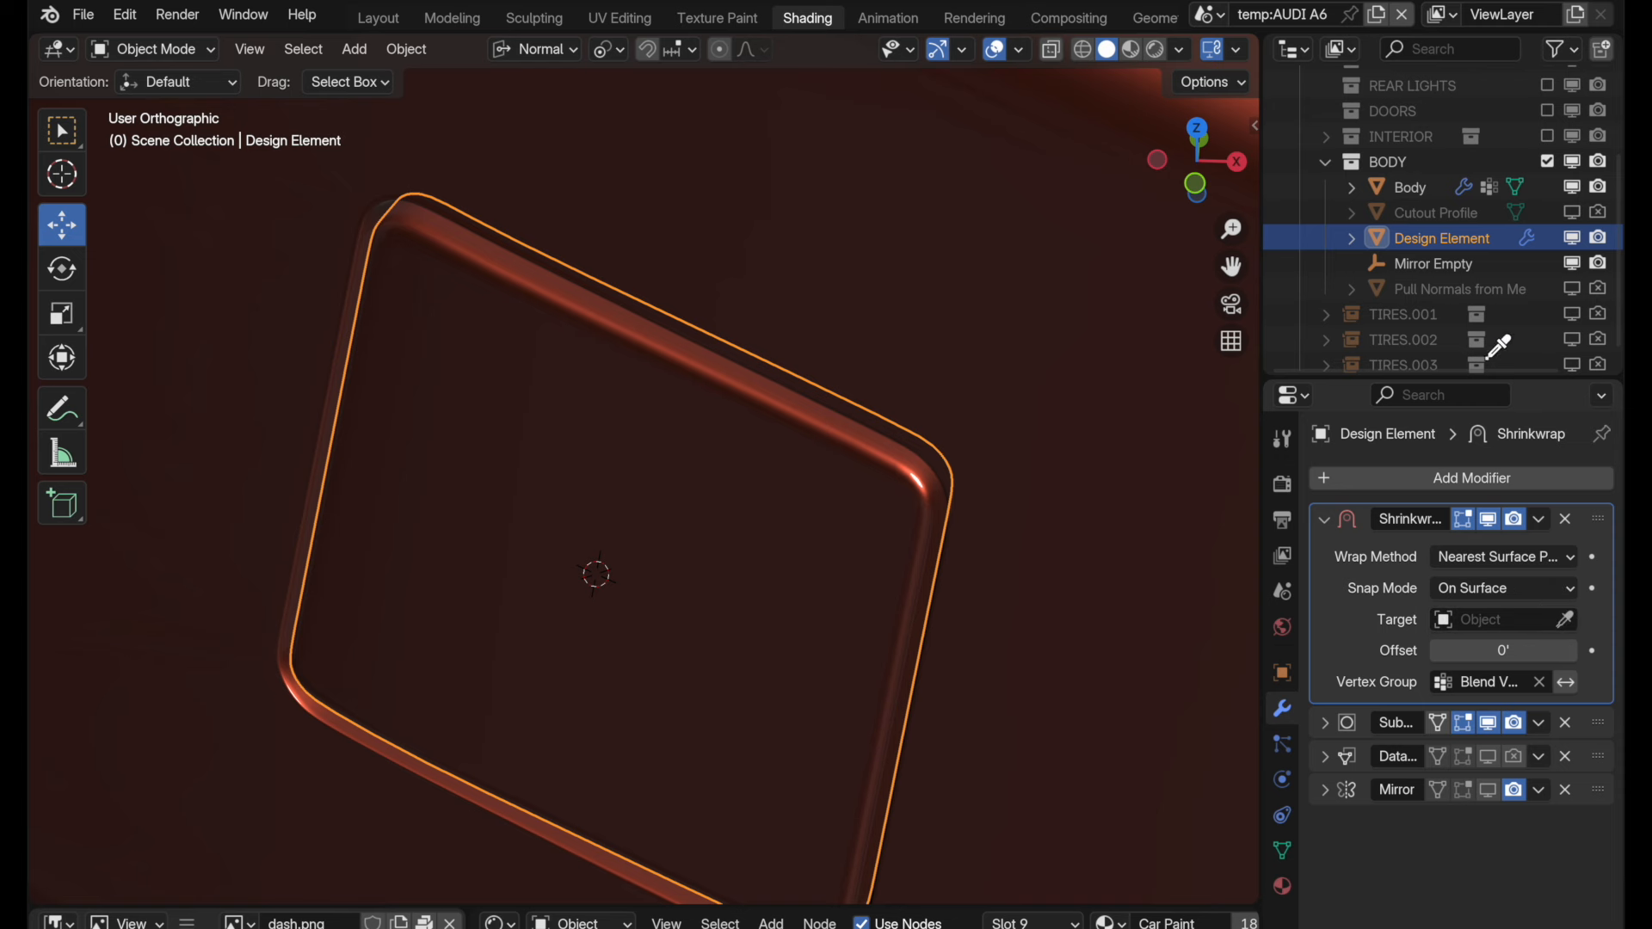
left_click(1408, 297)
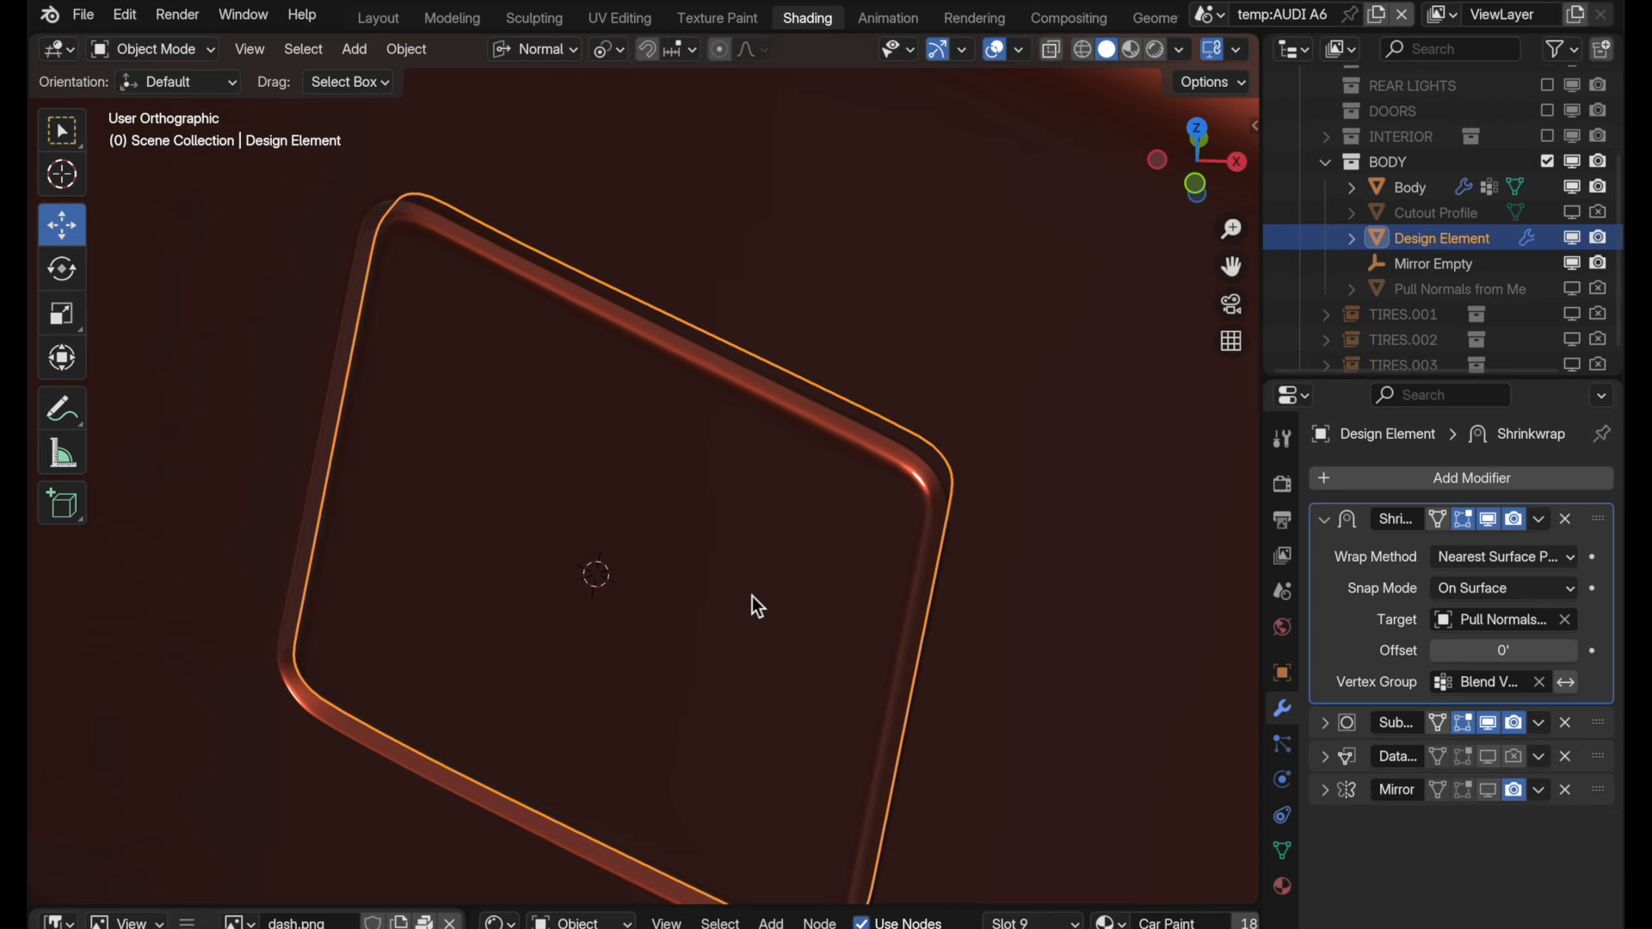
Examine from several angles how the Design Element's edges meet the surrounding Body surface with the Shrinkwrap modifier.
middle_click_drag(770, 413, 883, 441)
middle_click_drag(881, 504, 875, 568)
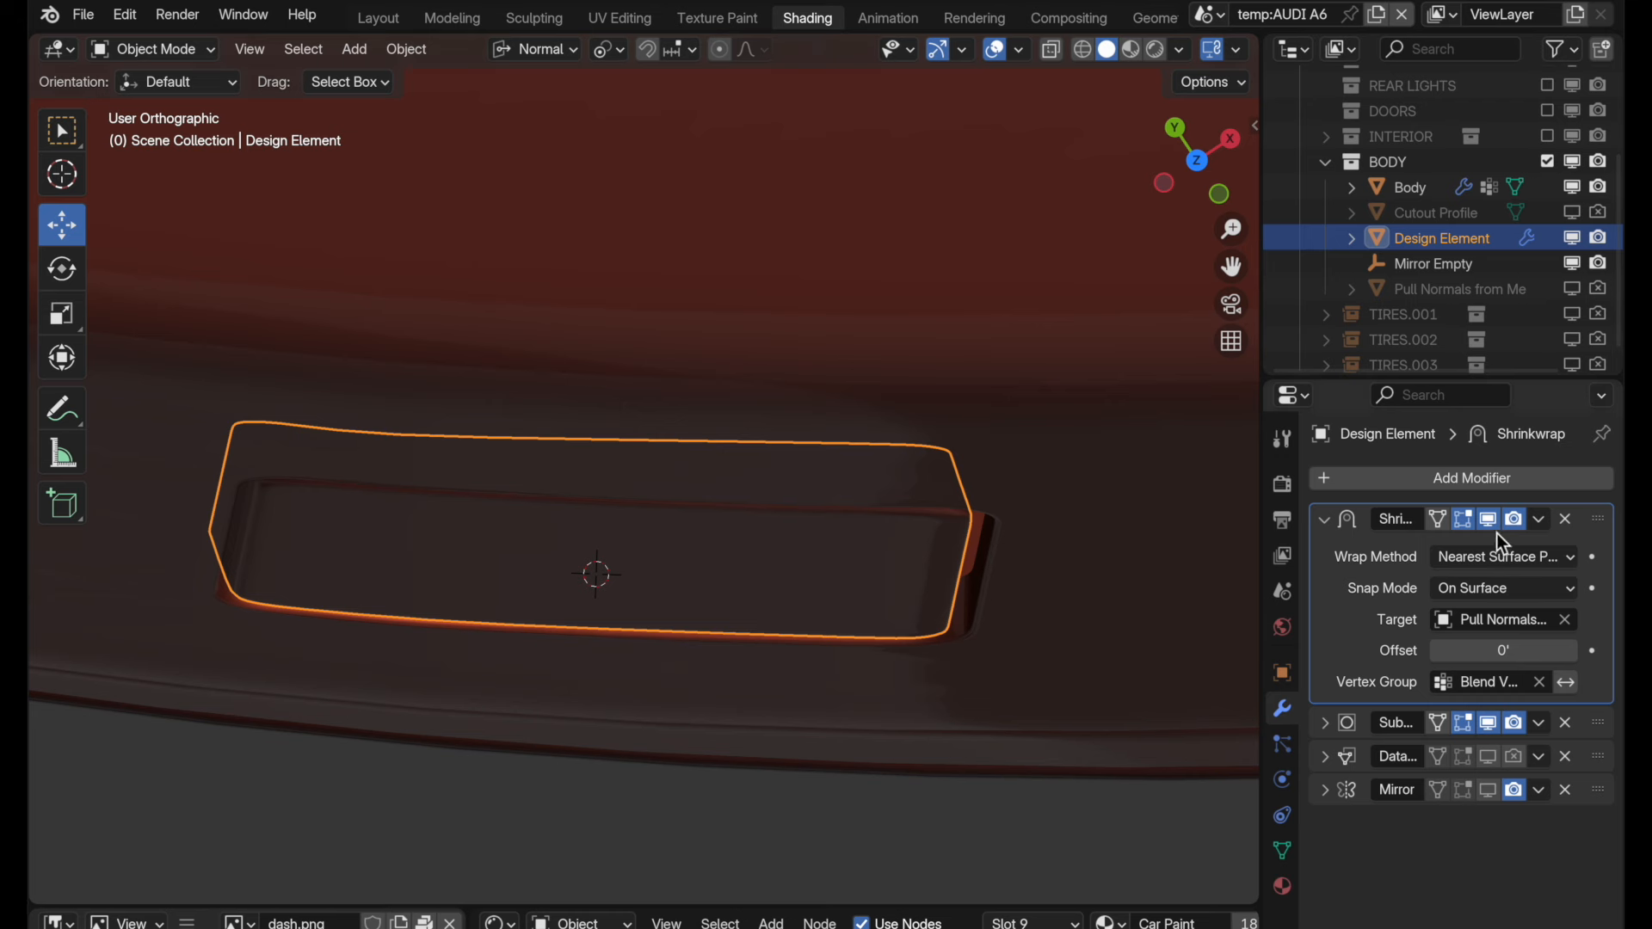
mouse_move(1465, 525)
left_mouse_down()
mouse_move(1511, 526)
mouse_move(1474, 524)
left_mouse_up()
middle_click_drag(948, 597, 782, 637)
middle_click_drag(782, 637, 813, 603)
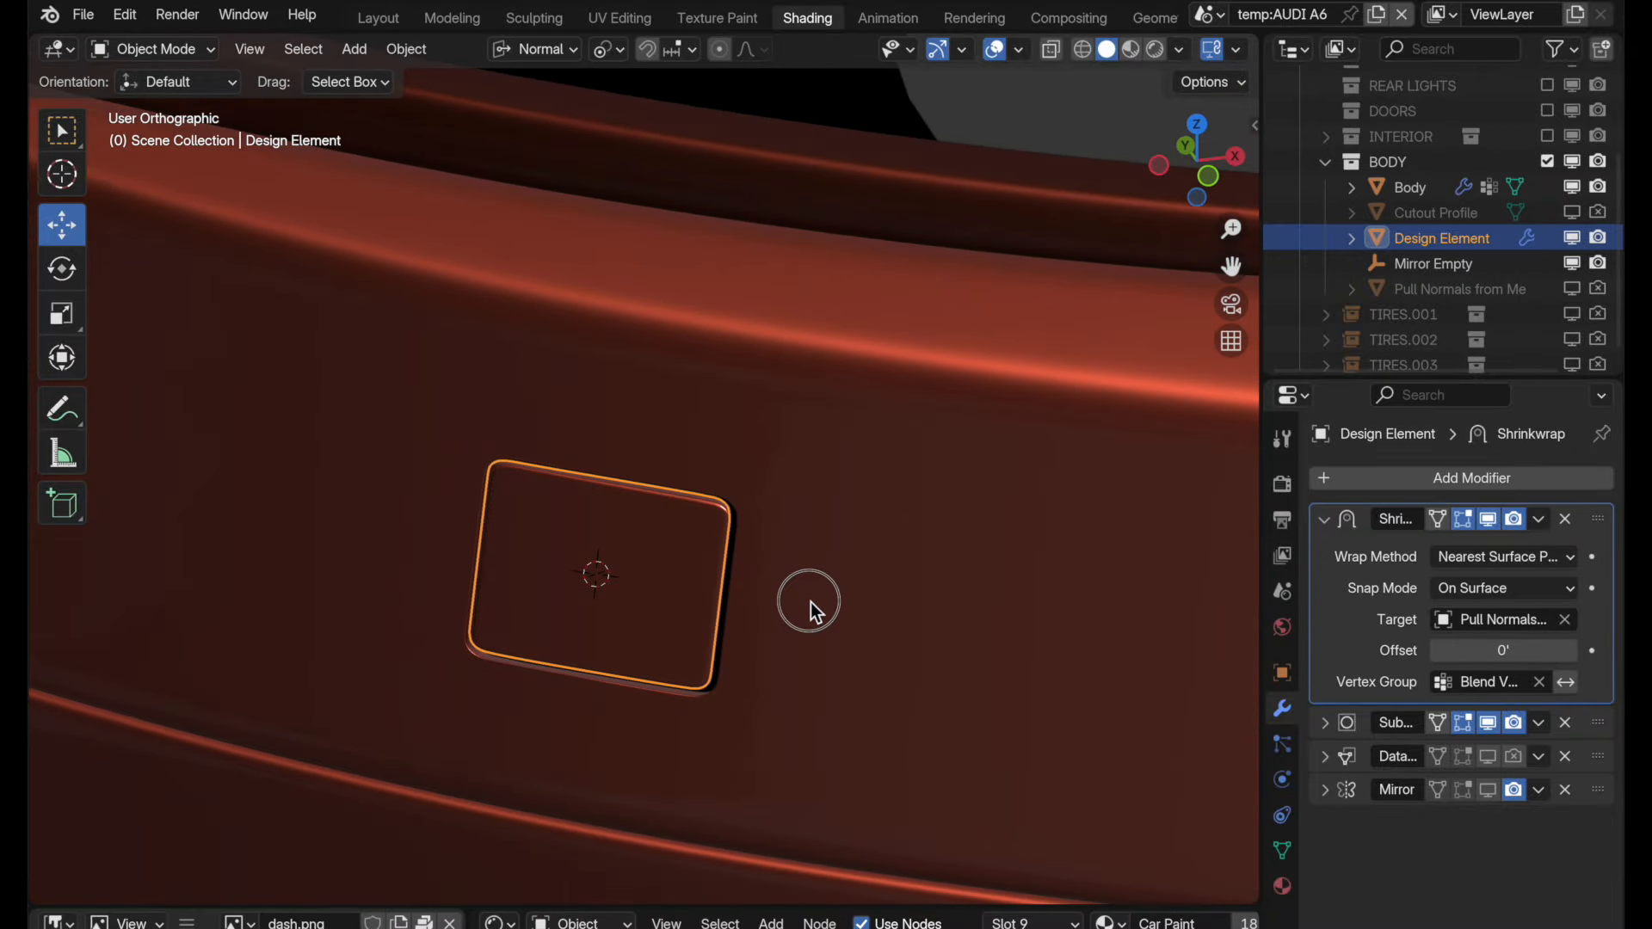
middle_click_drag(811, 602, 807, 597)
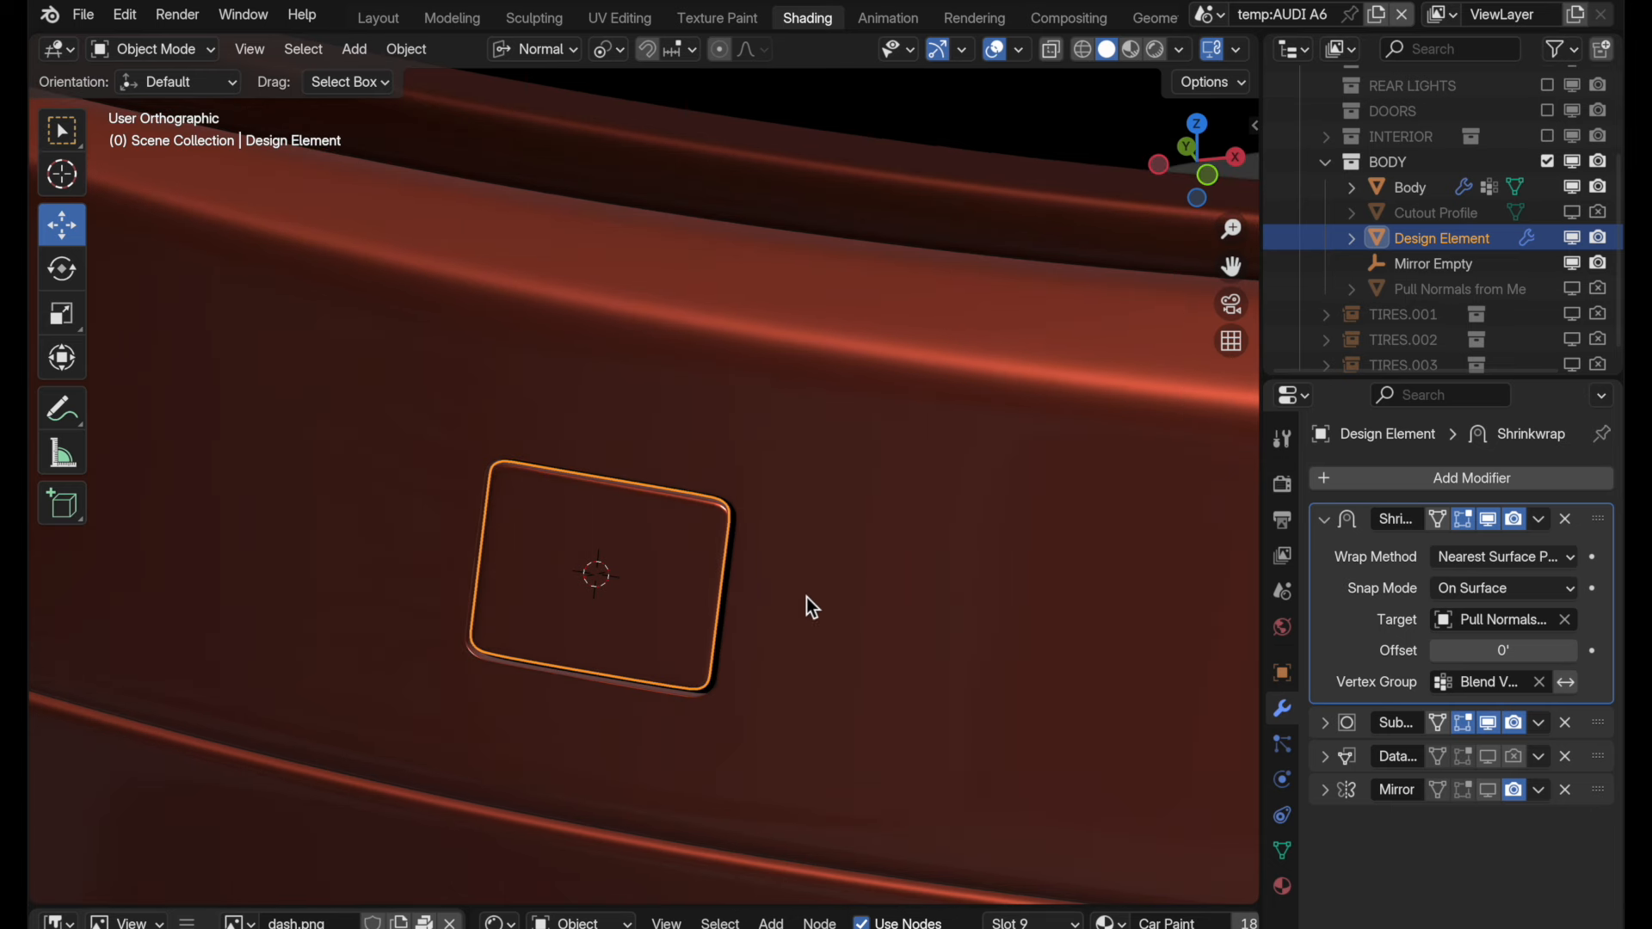
Change the solid shading MatCap to the black-and-white zebra stripes and inspect the reflection flow across the Design Element and Body.
left_click(1179, 49)
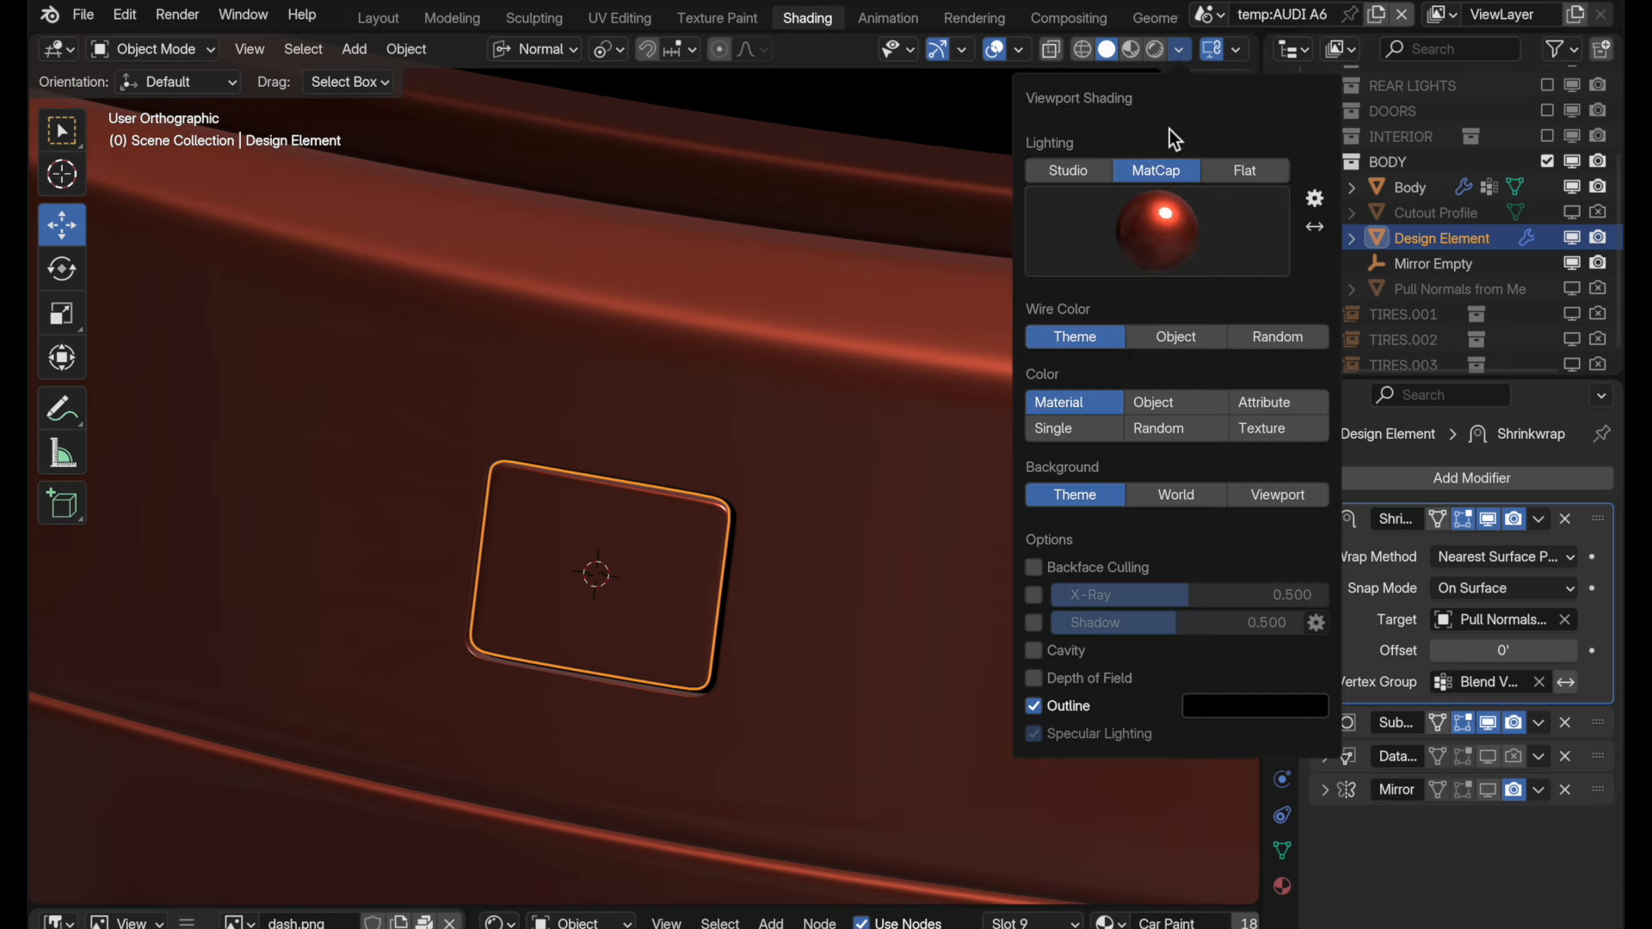
left_click(1161, 211)
left_click(945, 475)
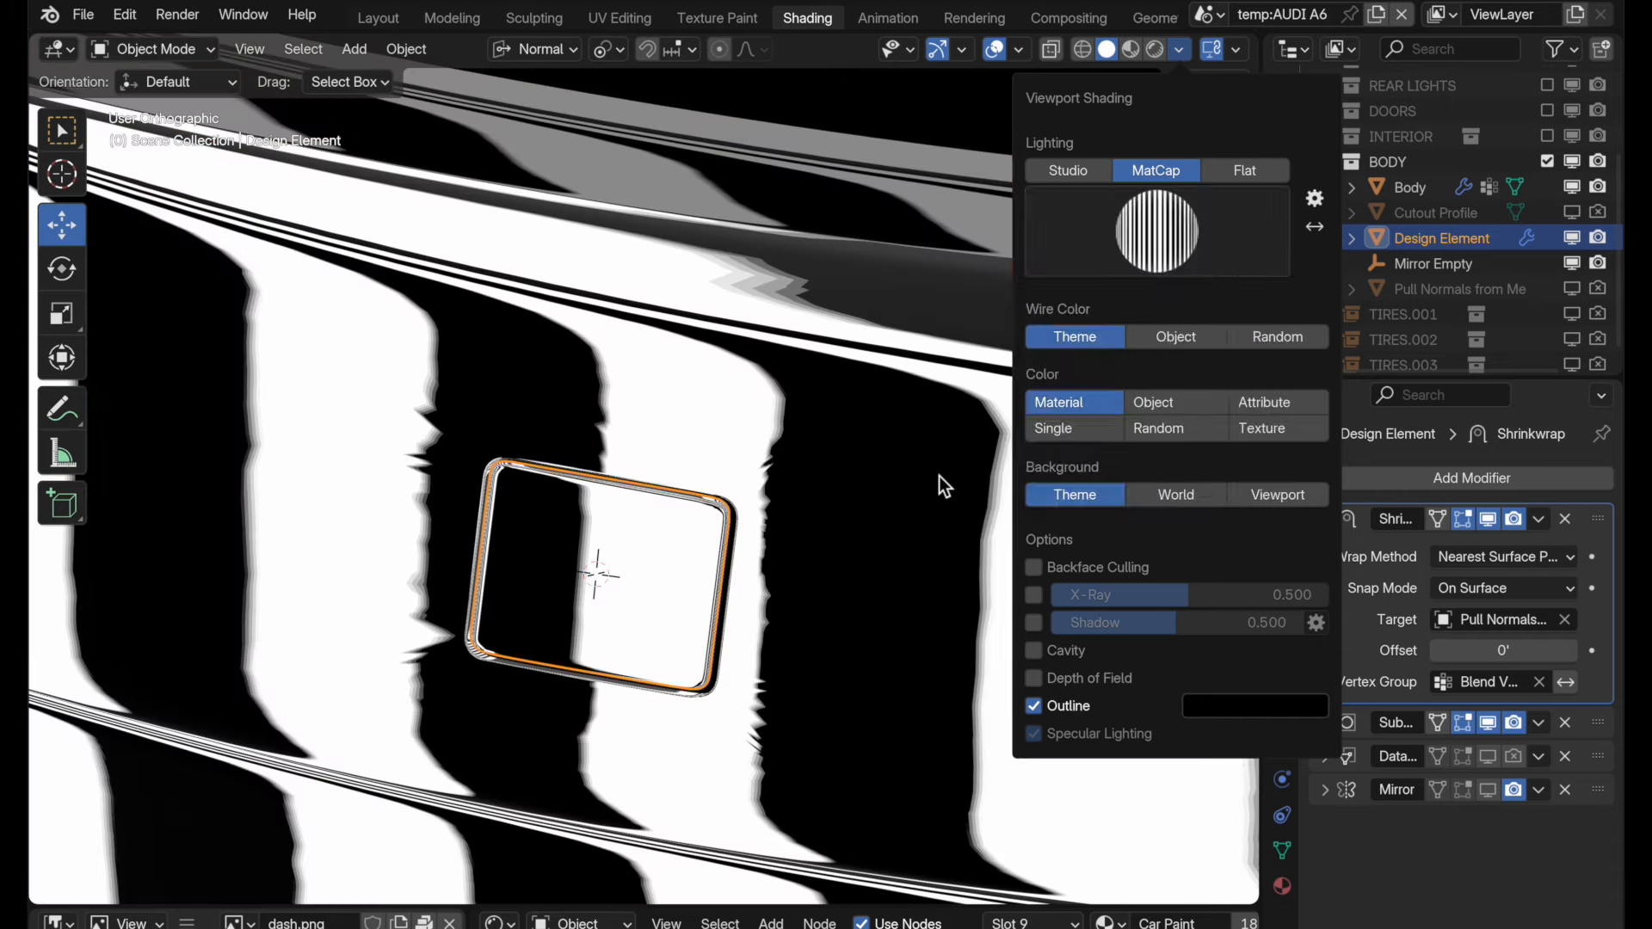
middle_click_drag(726, 738, 725, 740)
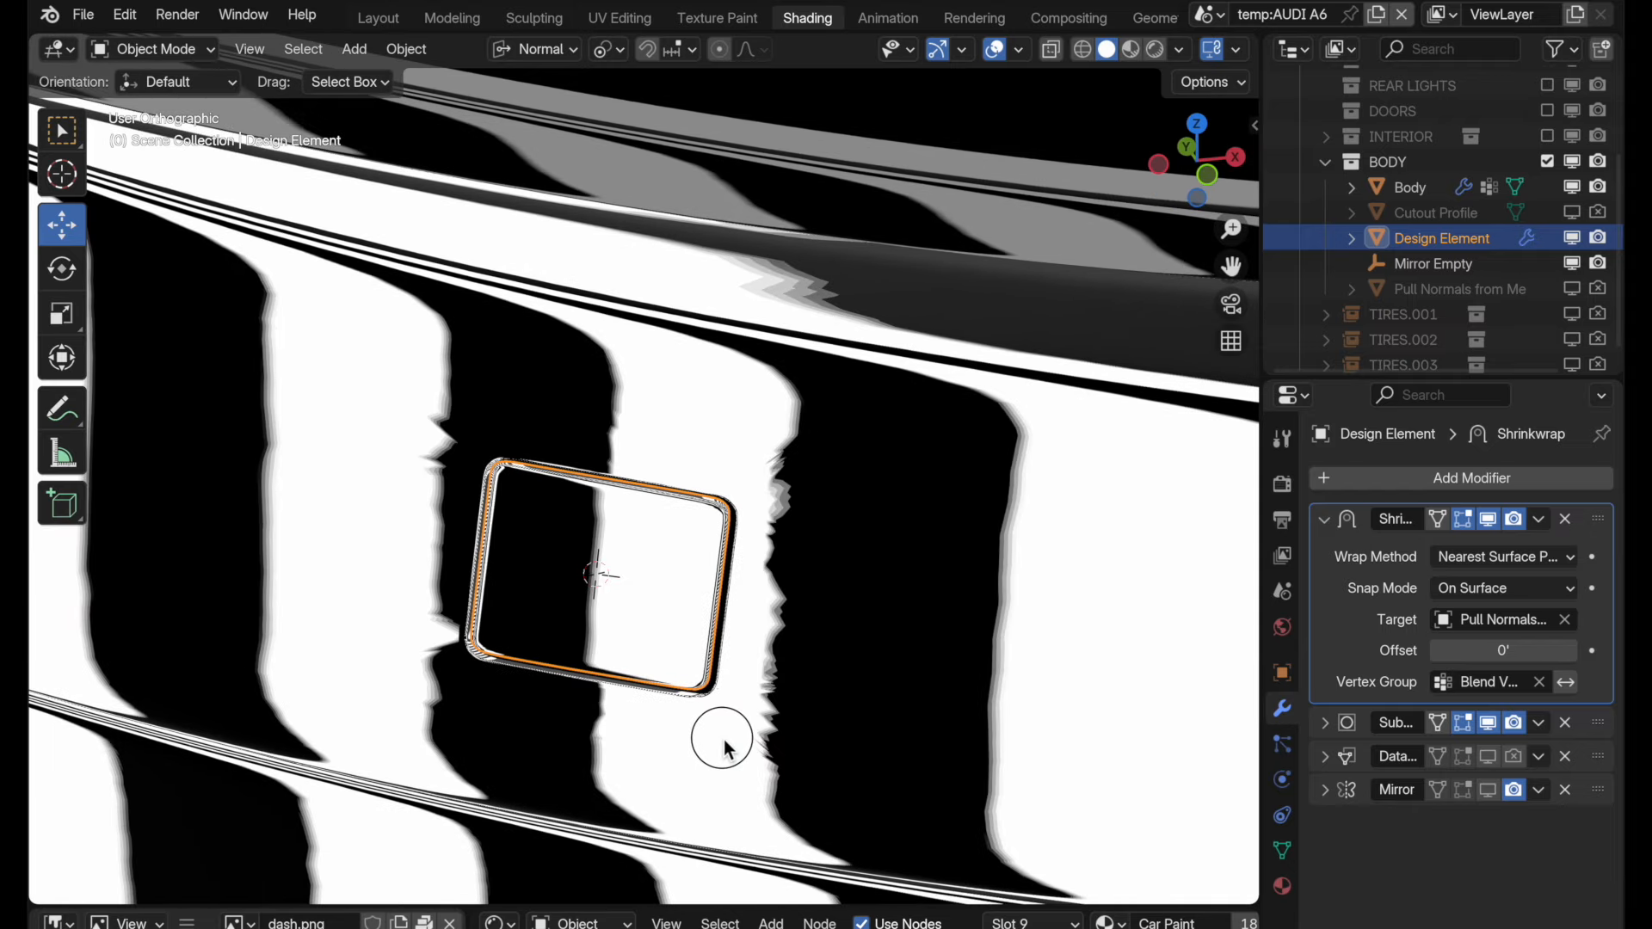
middle_click_drag(725, 740, 714, 745)
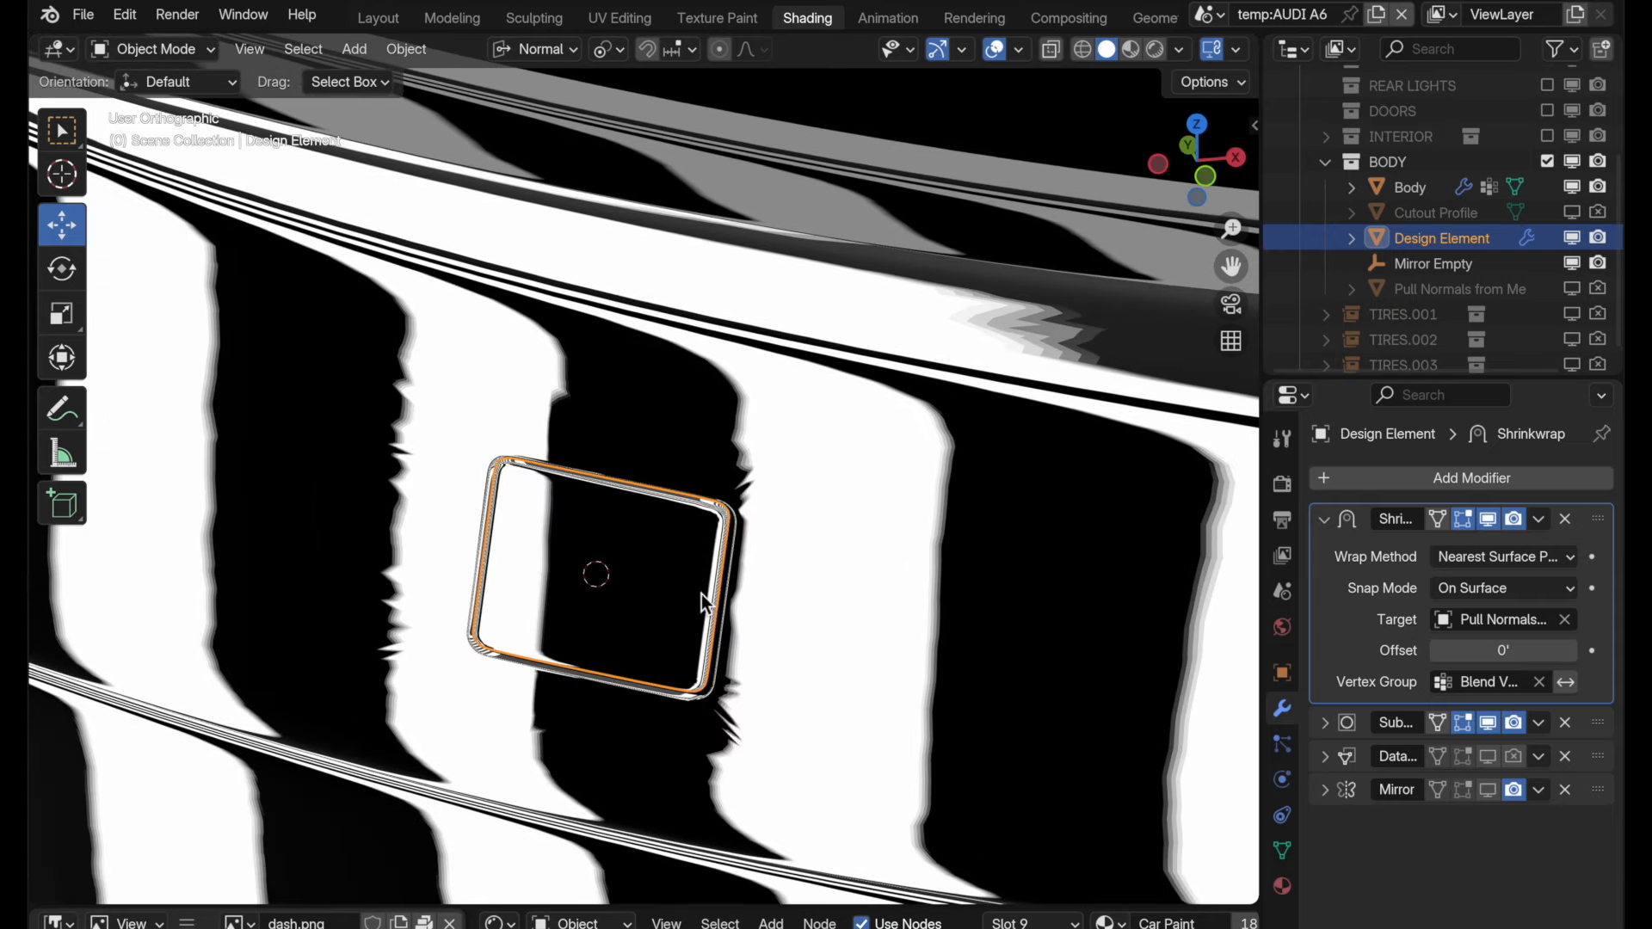